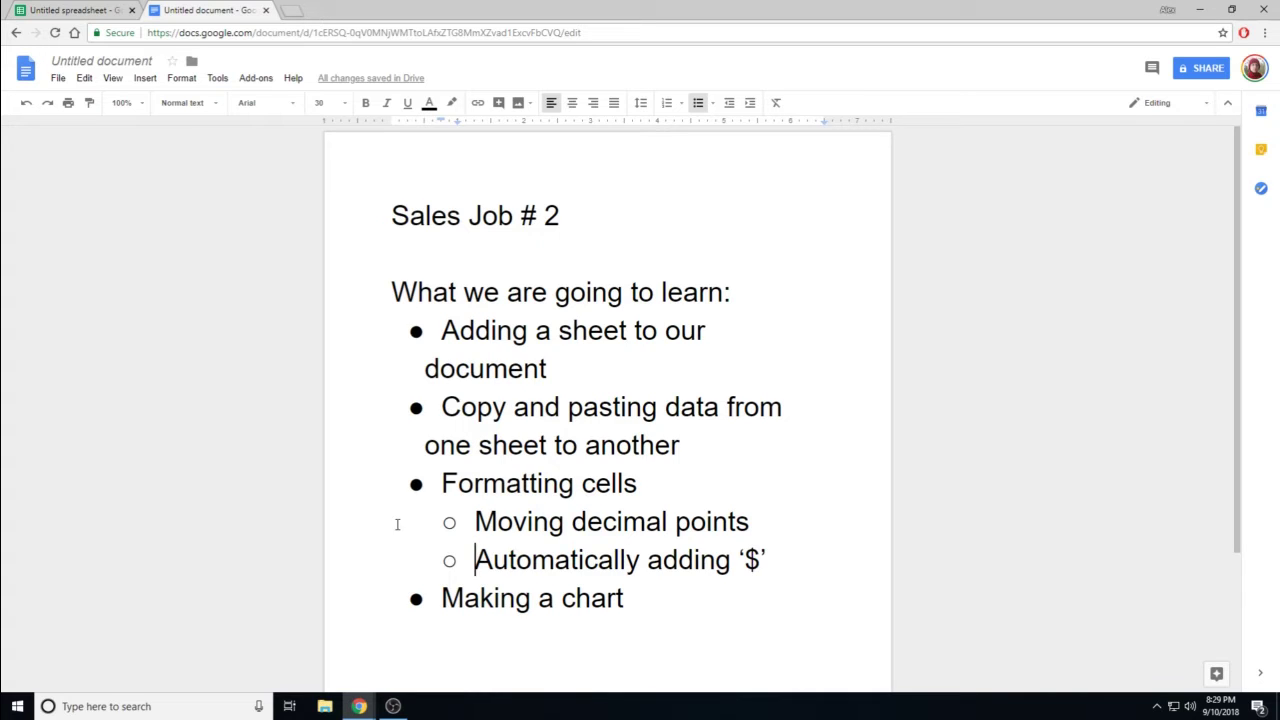
Step: Switch from the lesson-outline Doc to the Untitled spreadsheet holding the employee sales table
left_click(77, 12)
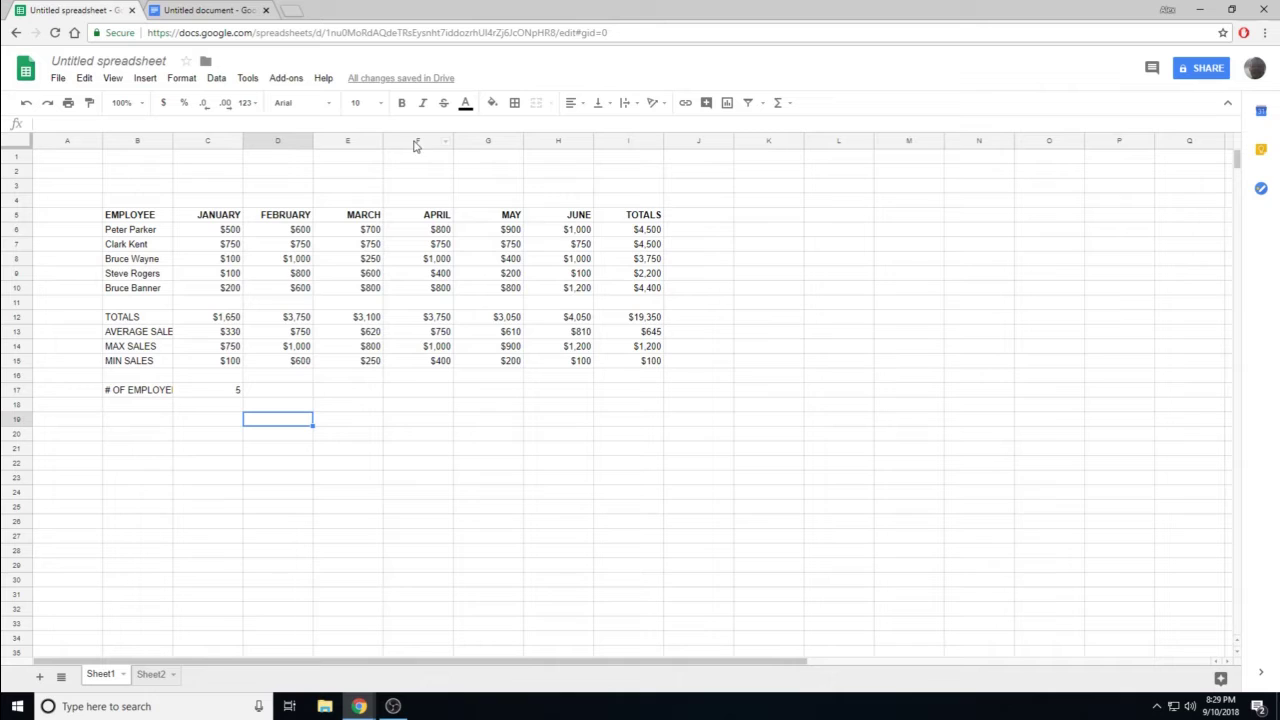
left_click(640, 232)
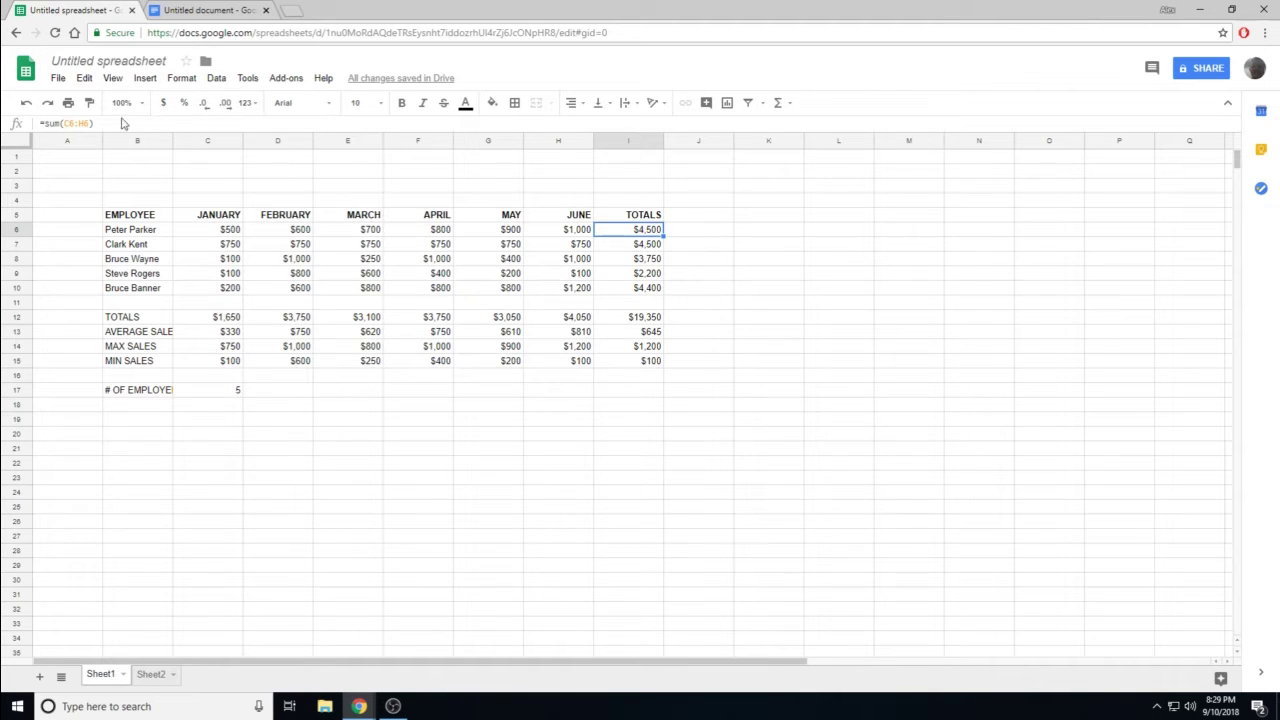
left_click(647, 275)
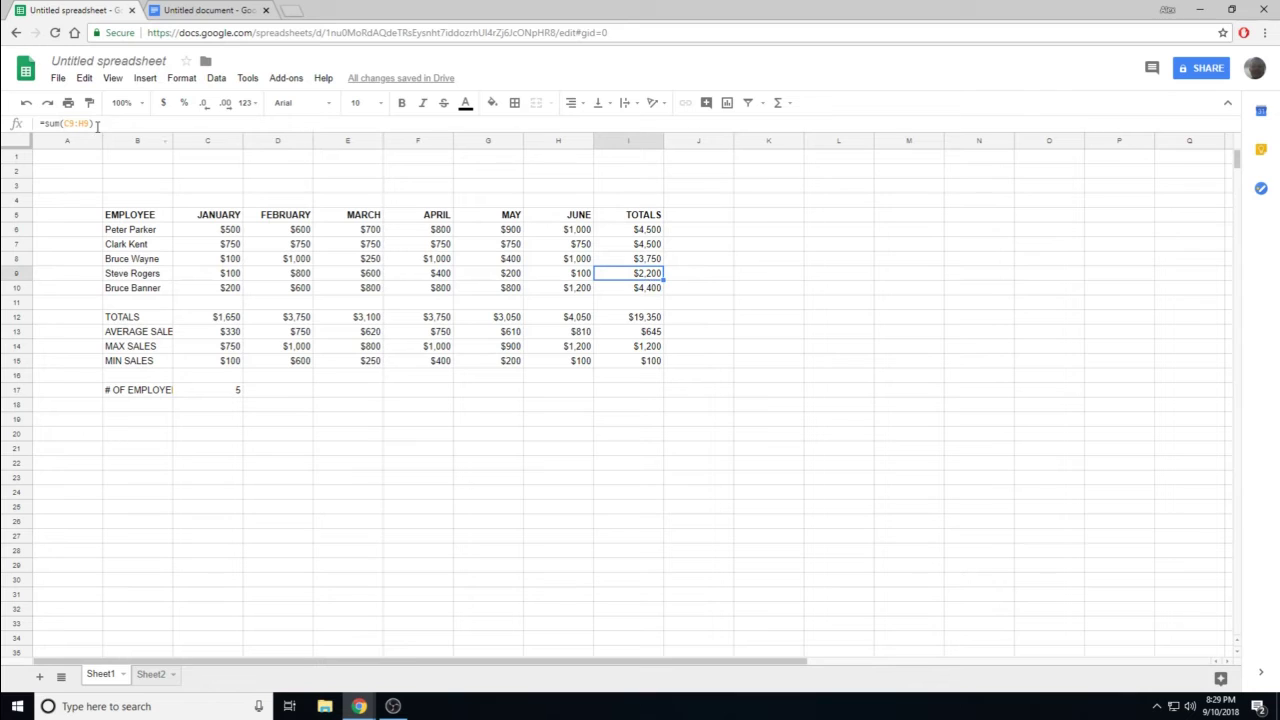
left_click(440, 347)
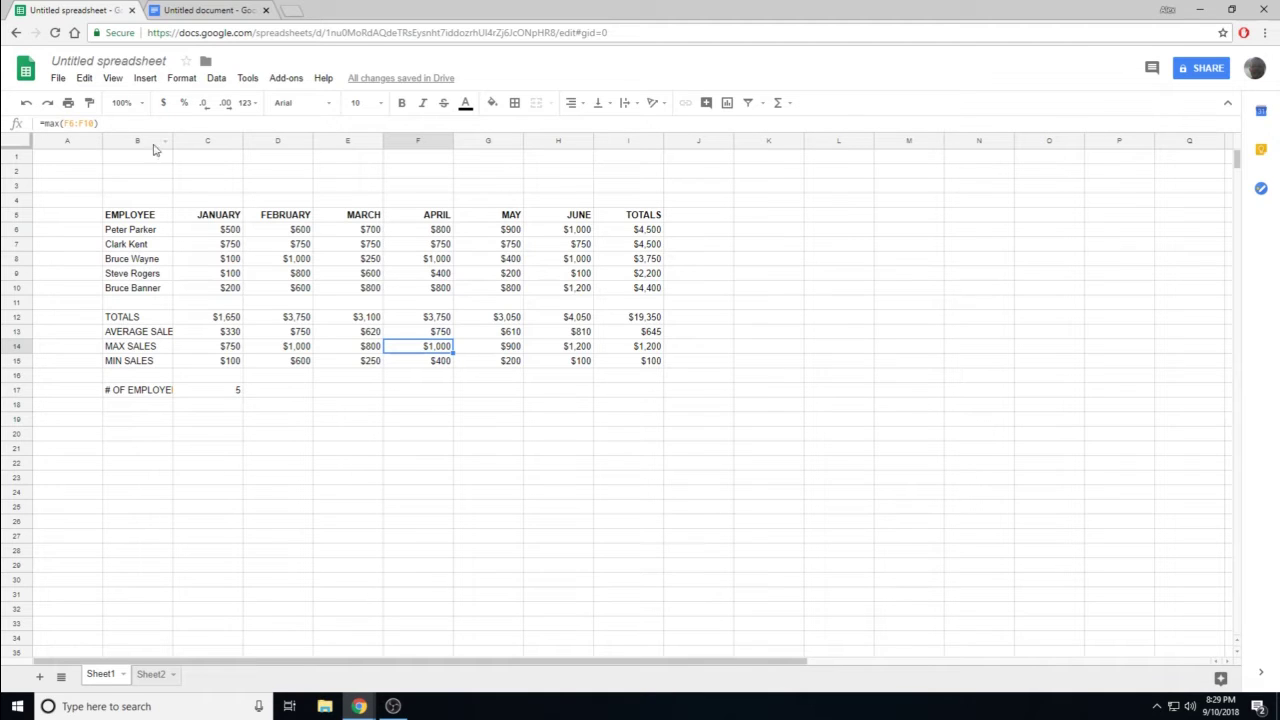
left_click(408, 367)
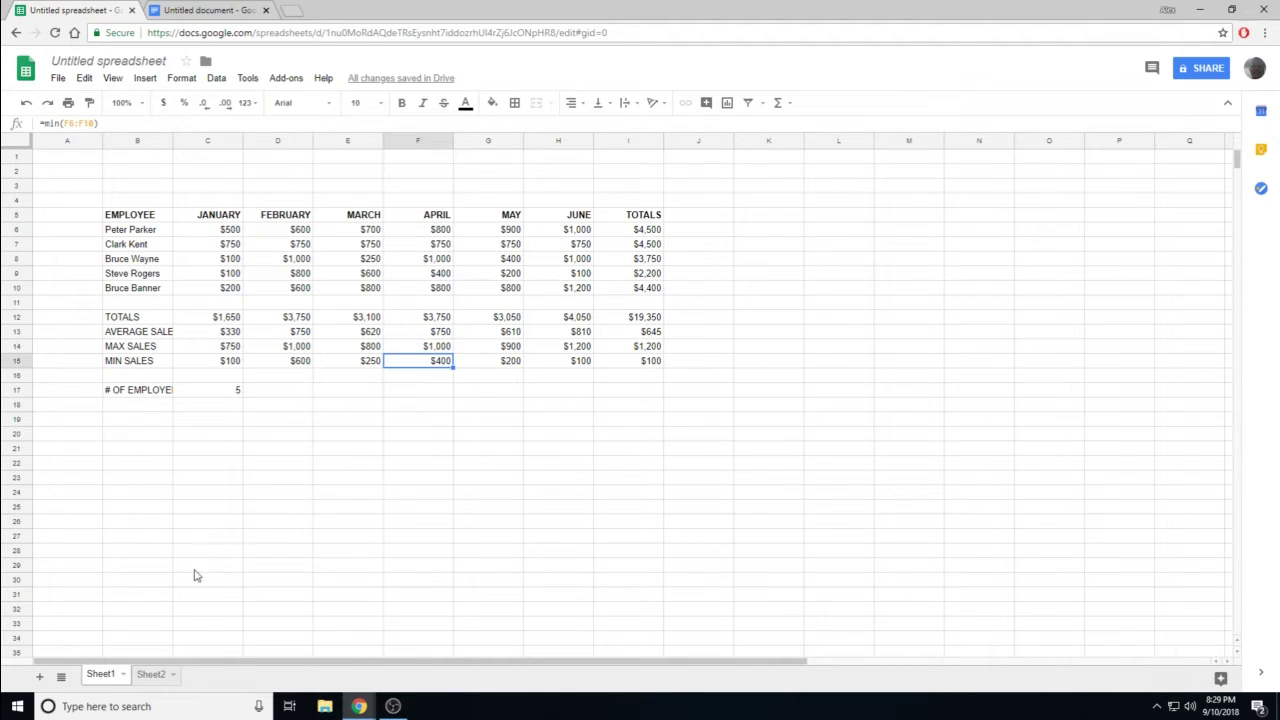
Step: Delete Sheet2 from the spreadsheet
right_click(155, 676)
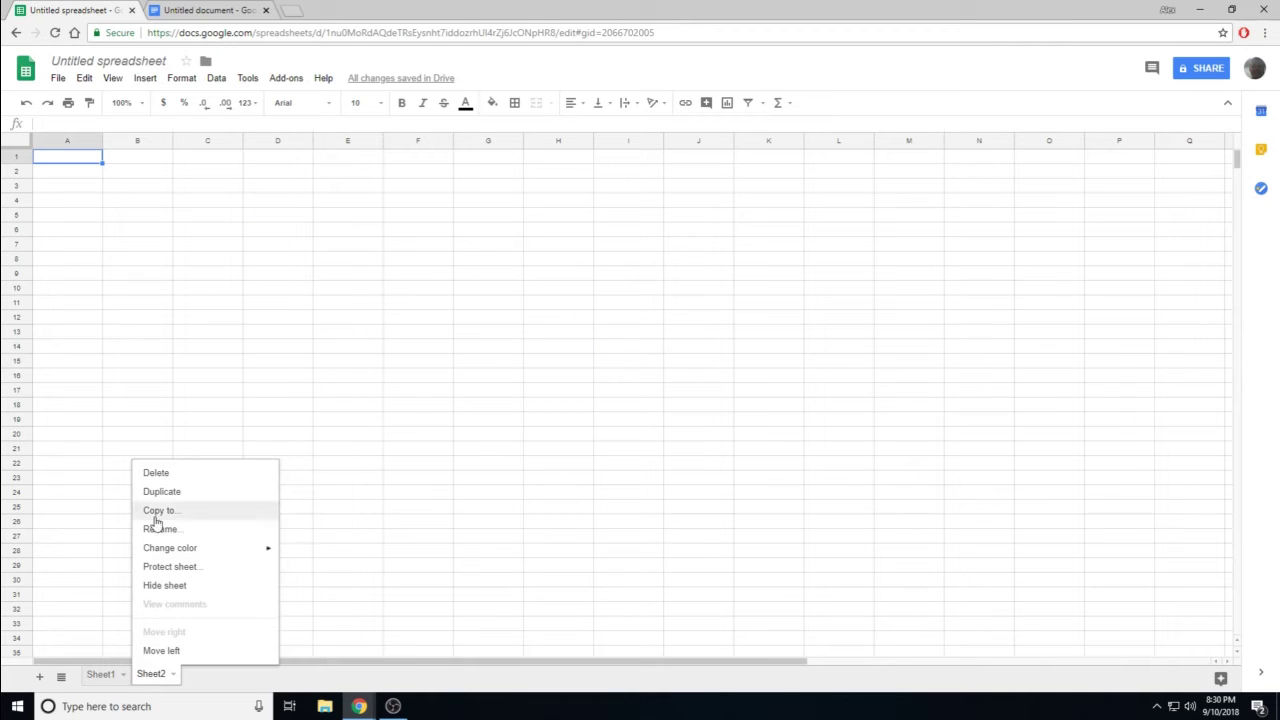
left_click(155, 473)
left_click(486, 395)
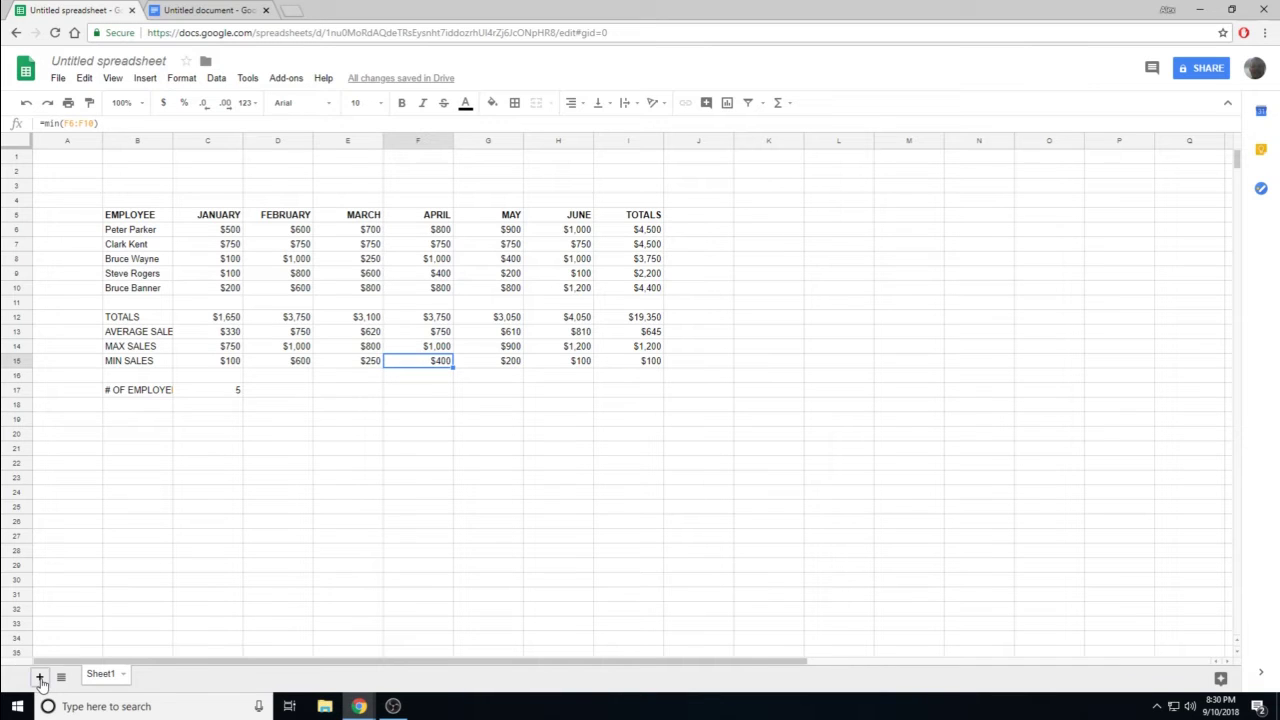
Step: Add a new empty Sheet3 and return to the sales table on Sheet1
left_click(40, 678)
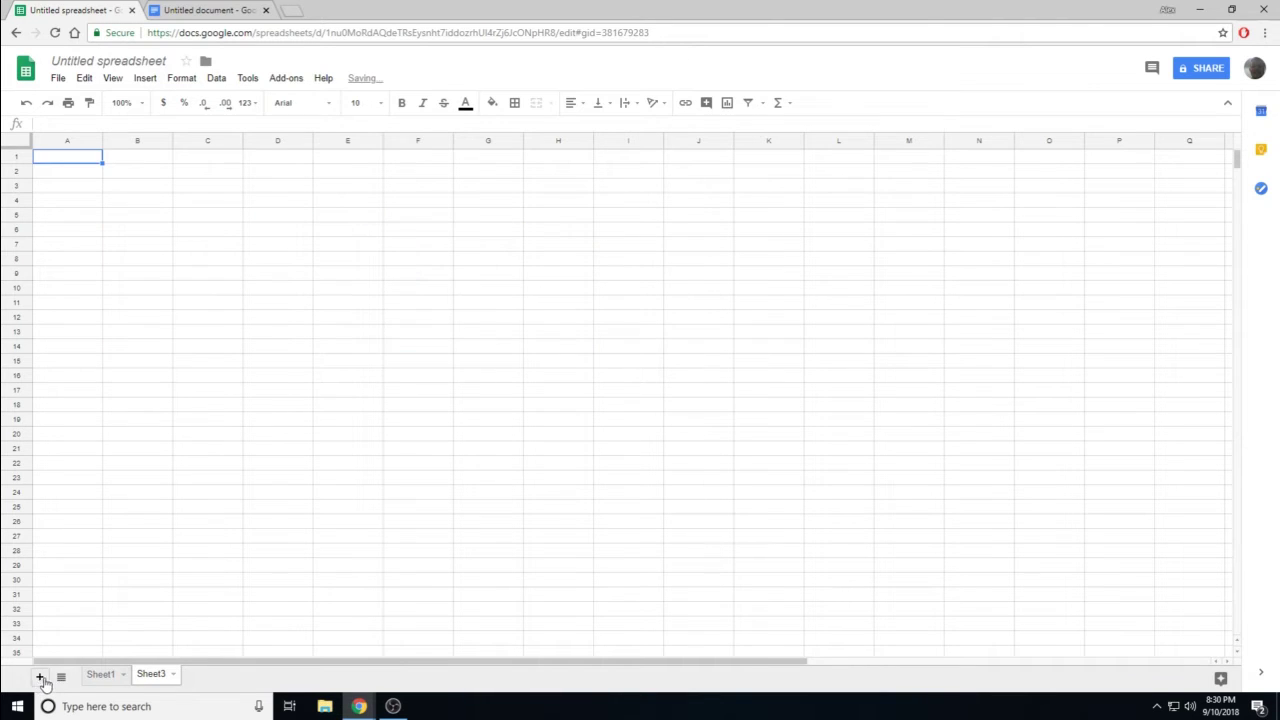
left_click(100, 675)
left_click(149, 676)
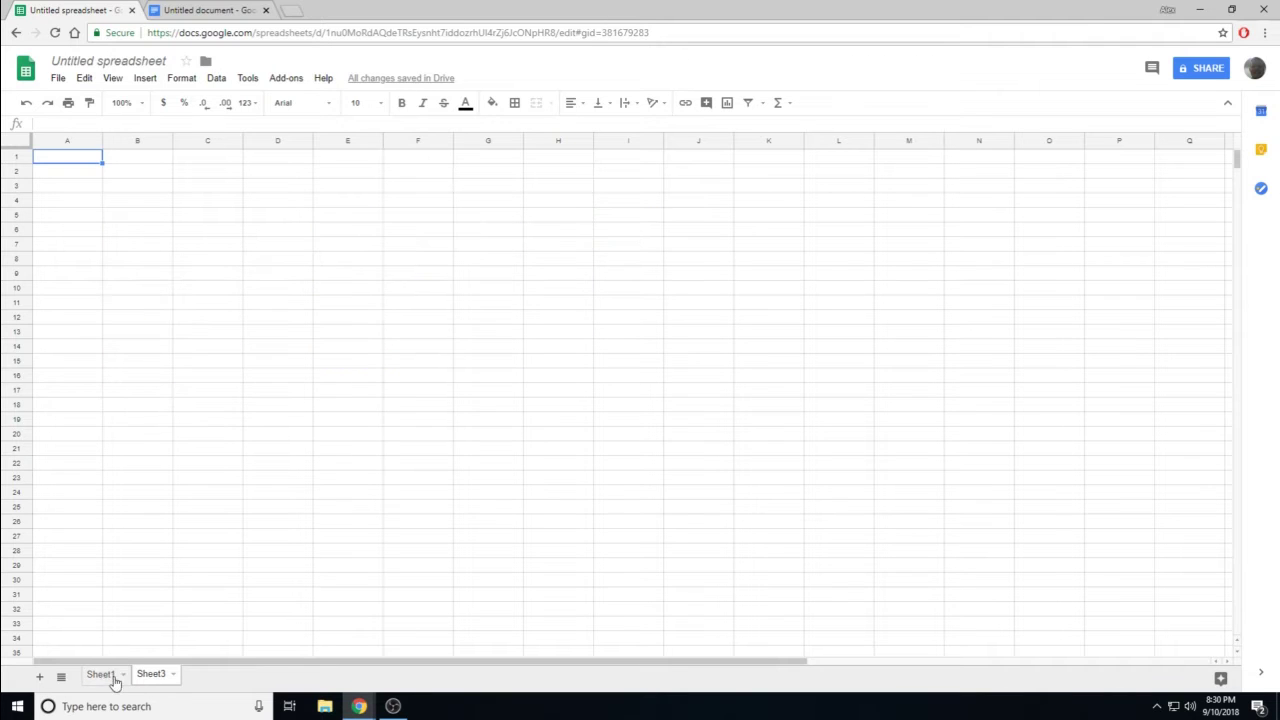
left_click(102, 676)
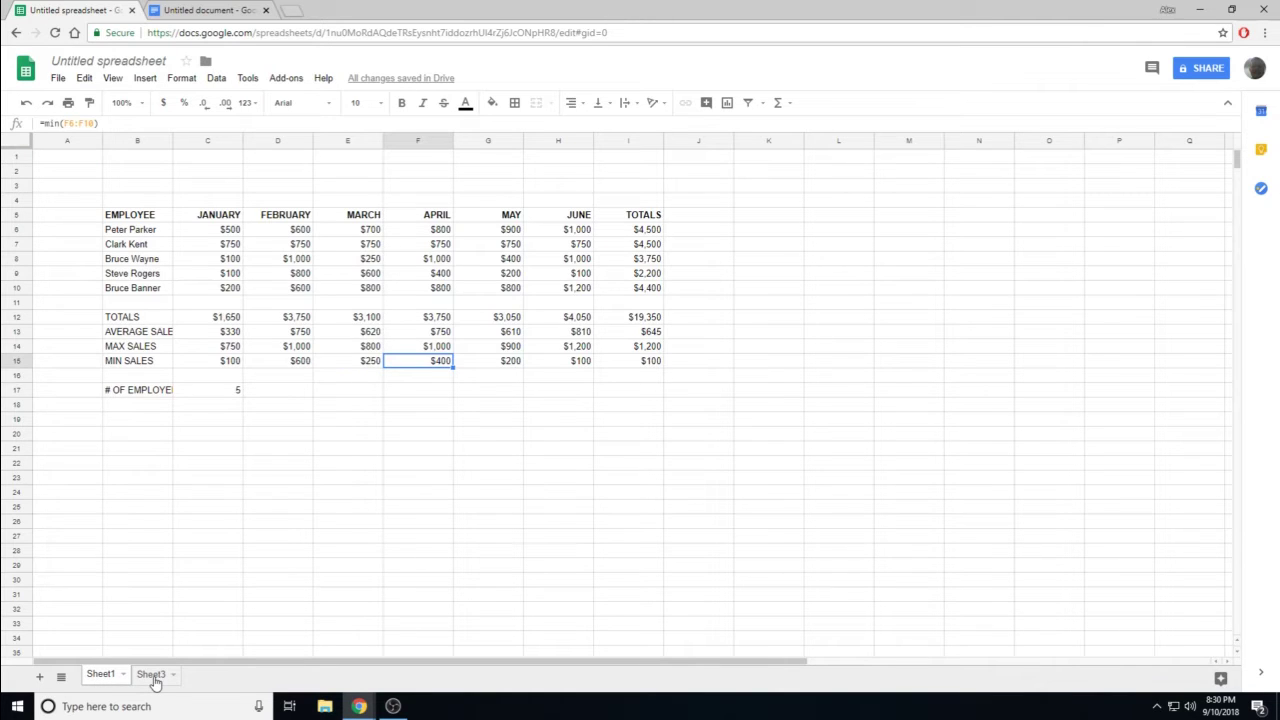
left_click(152, 677)
left_click(103, 676)
Step: Cut the employee sales table B5:I17 from Sheet1
left_click_drag(114, 217, 660, 397)
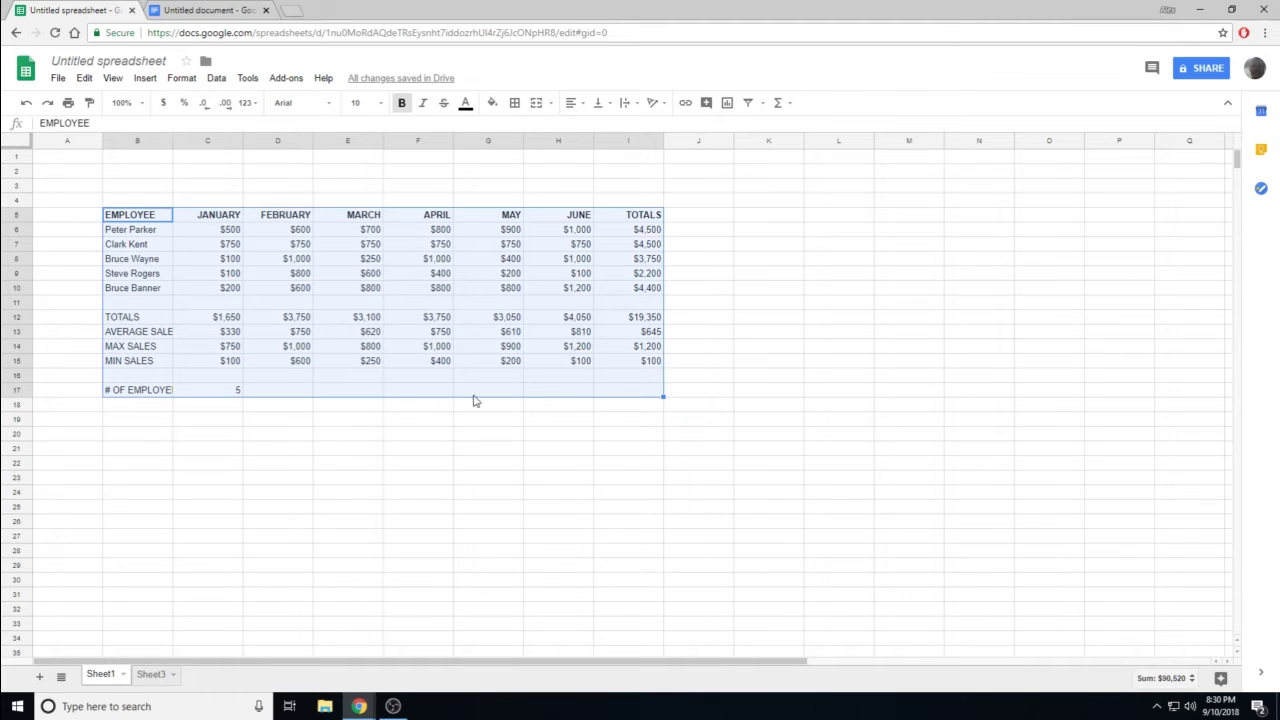
right_click(385, 380)
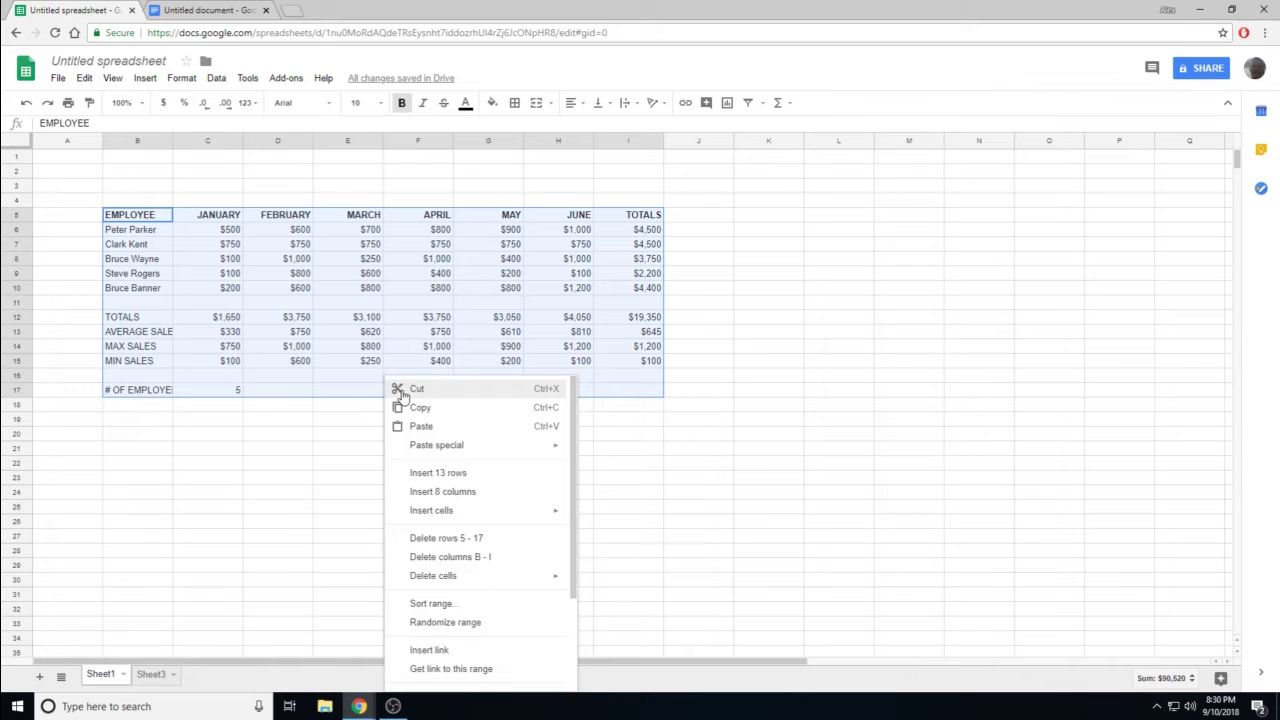
left_click(402, 390)
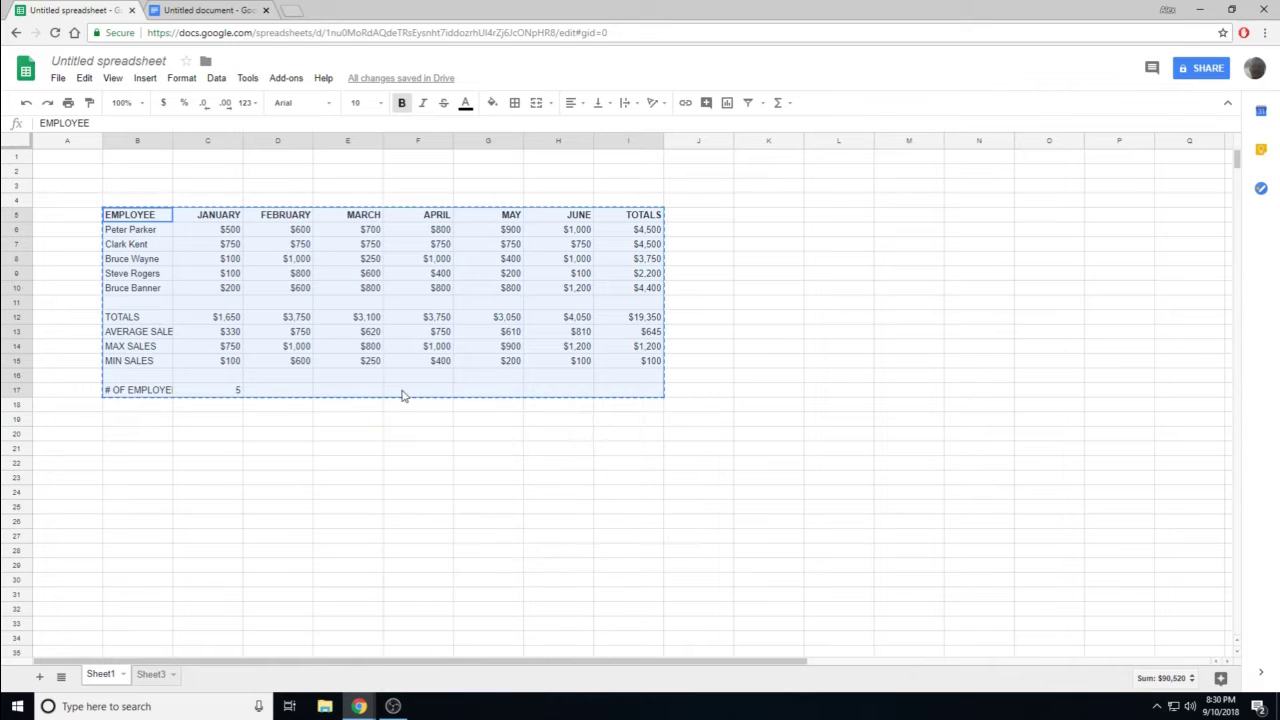
right_click(326, 369)
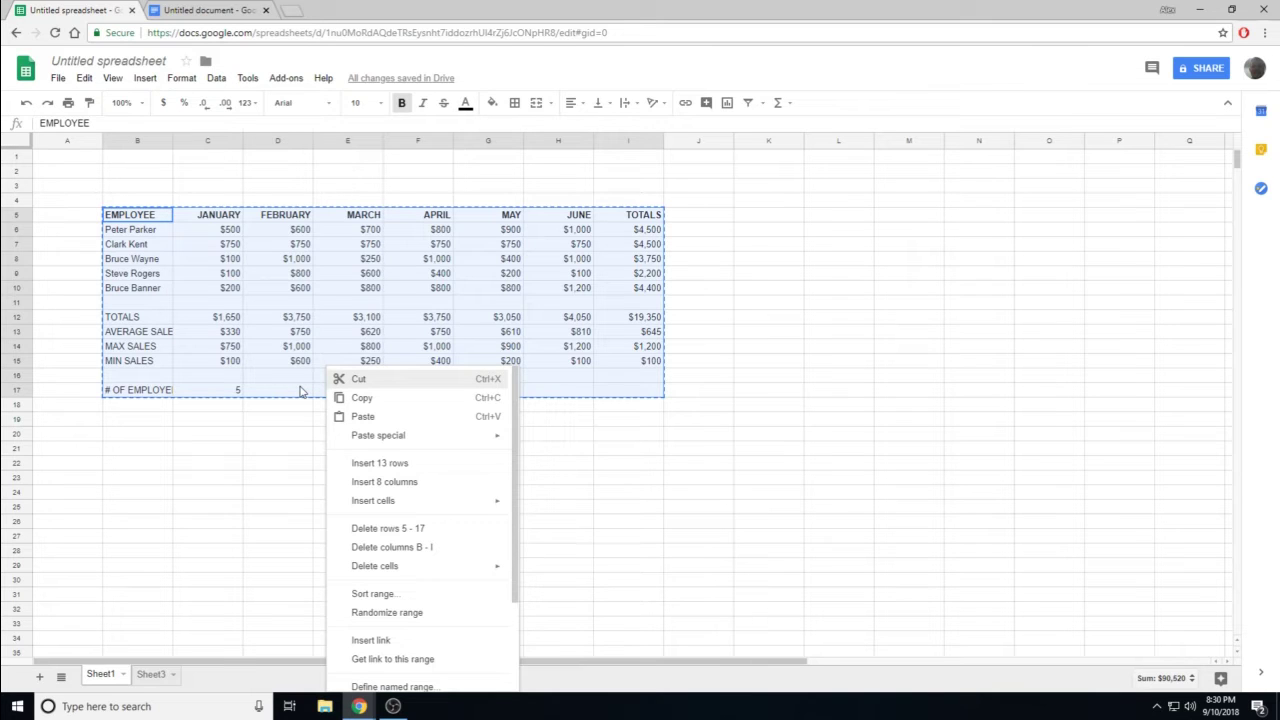
left_click(300, 390)
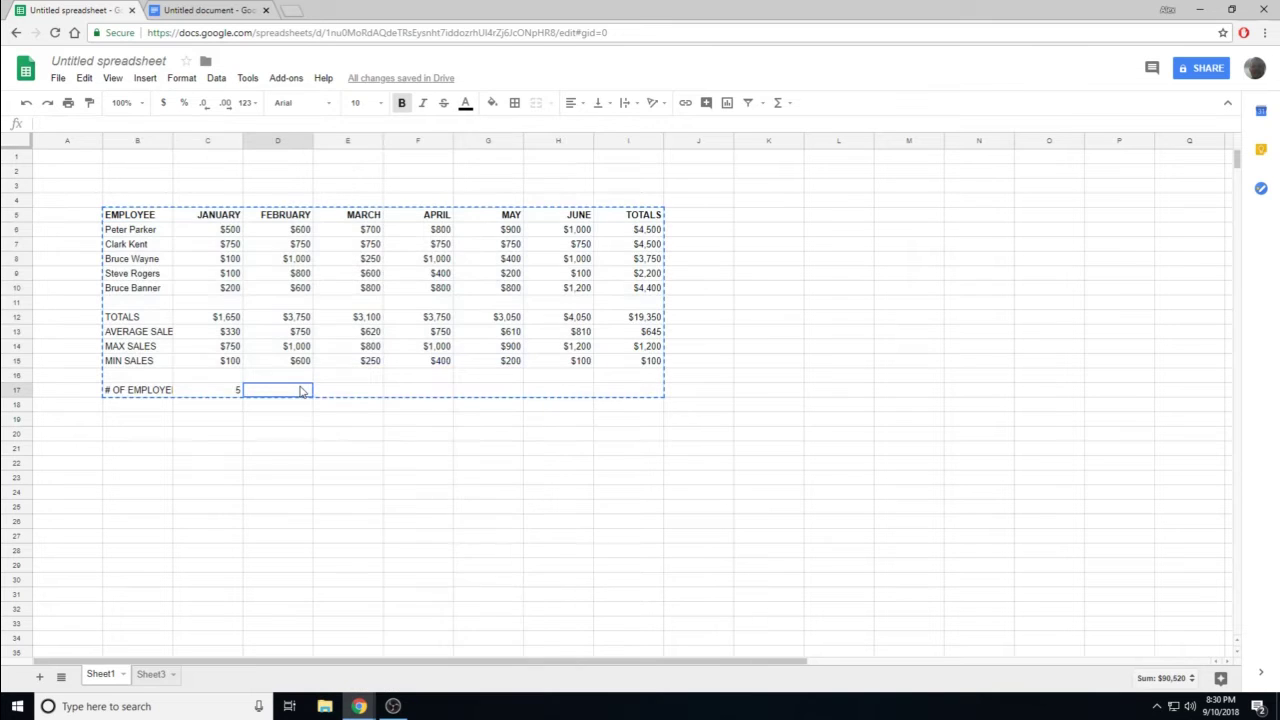
Step: Paste the sales table into Sheet3 starting at B4, leaving Sheet1 empty
left_click(150, 676)
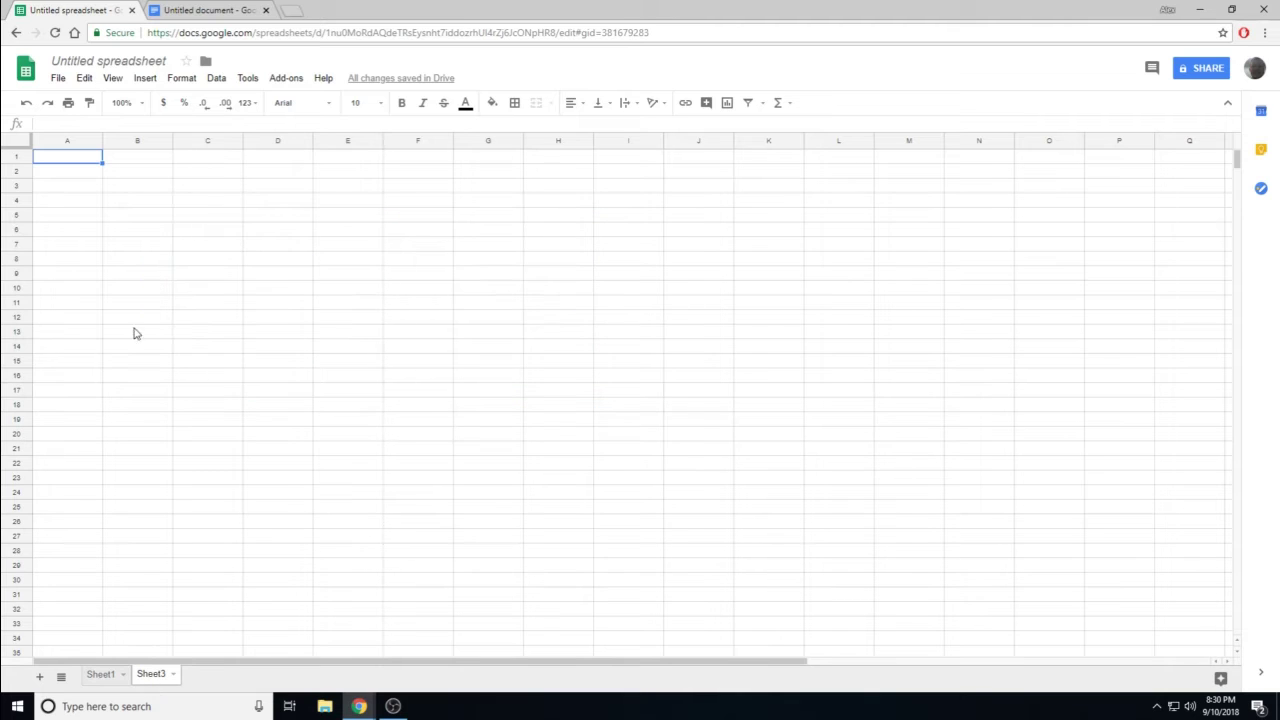
left_click(125, 195)
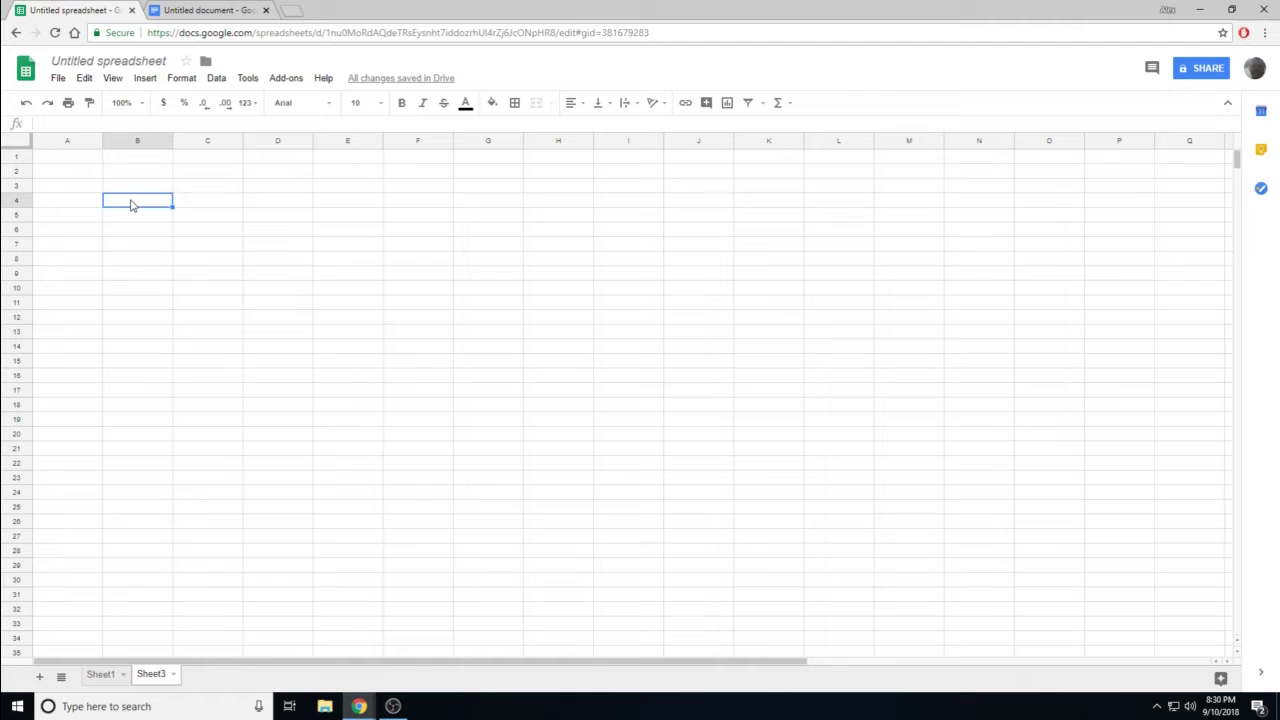
right_click(130, 204)
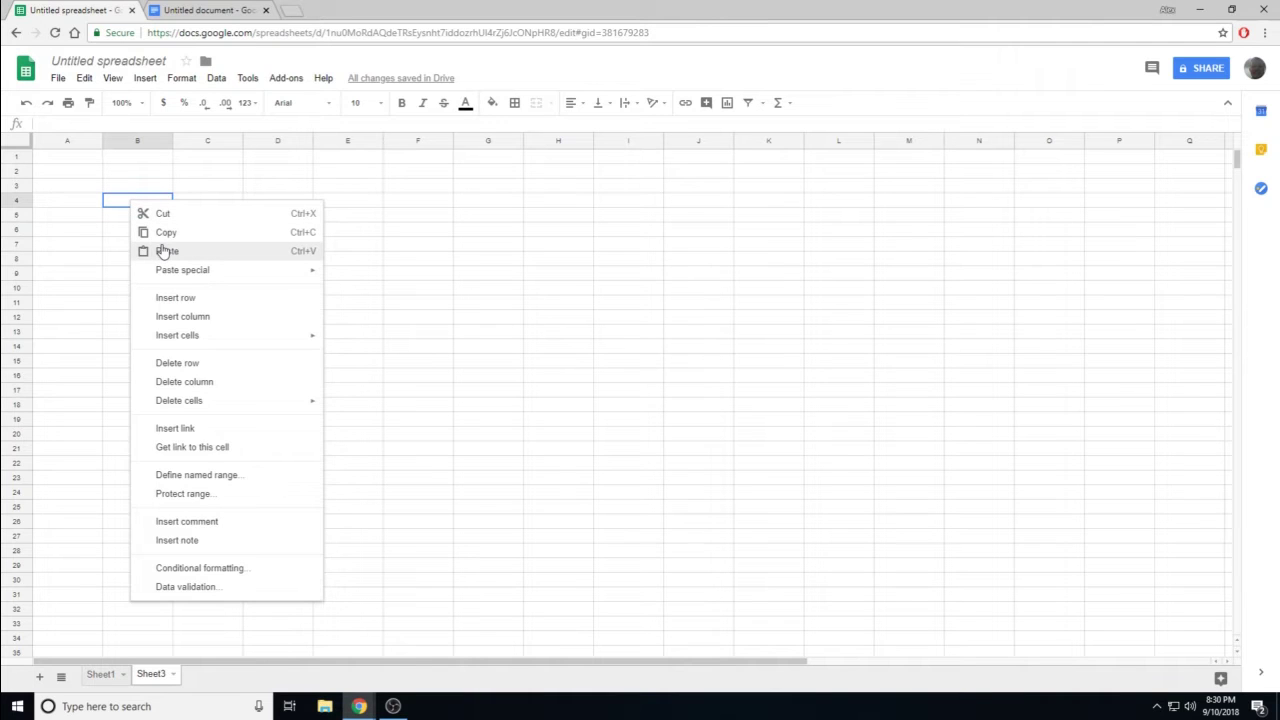
left_click(166, 251)
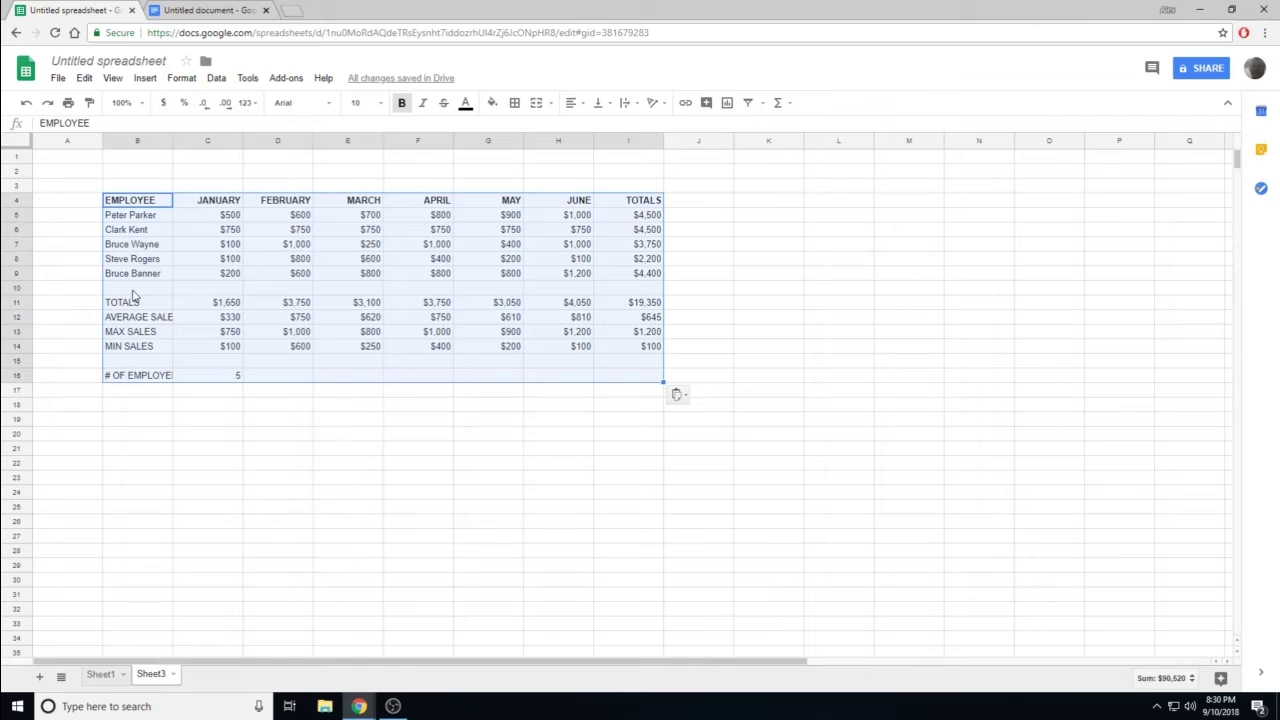
left_click(341, 478)
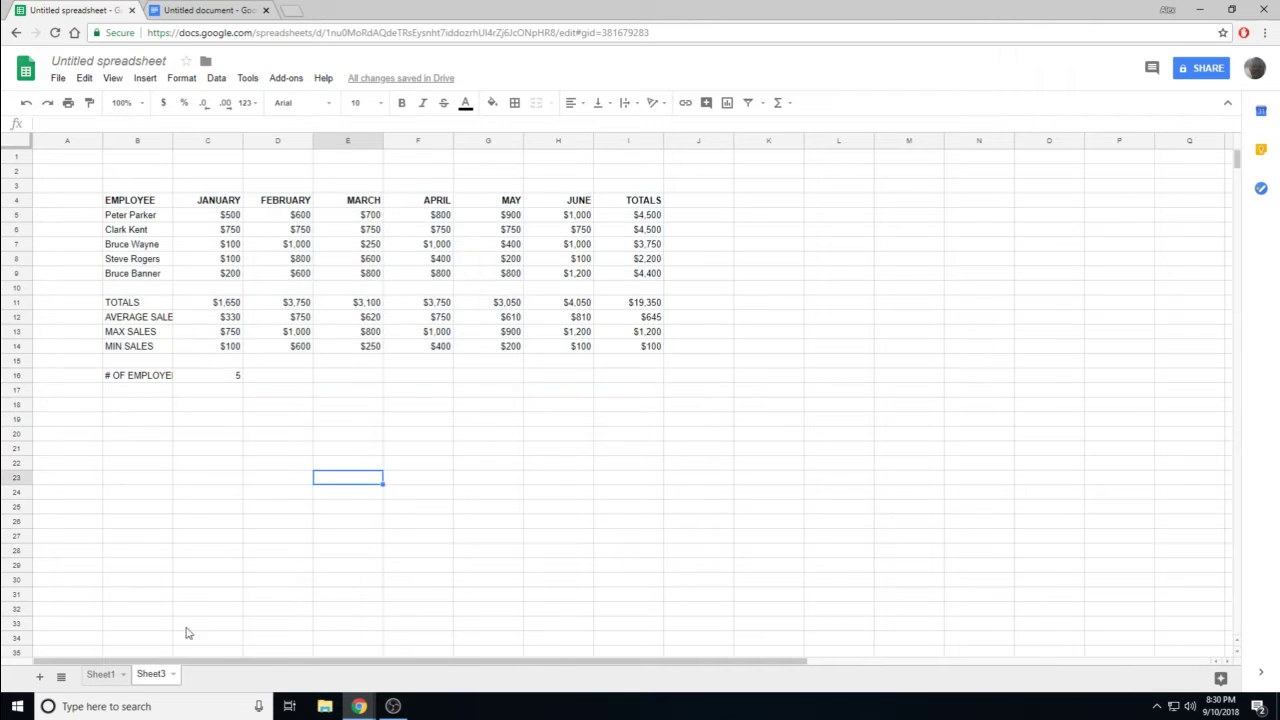
left_click(100, 674)
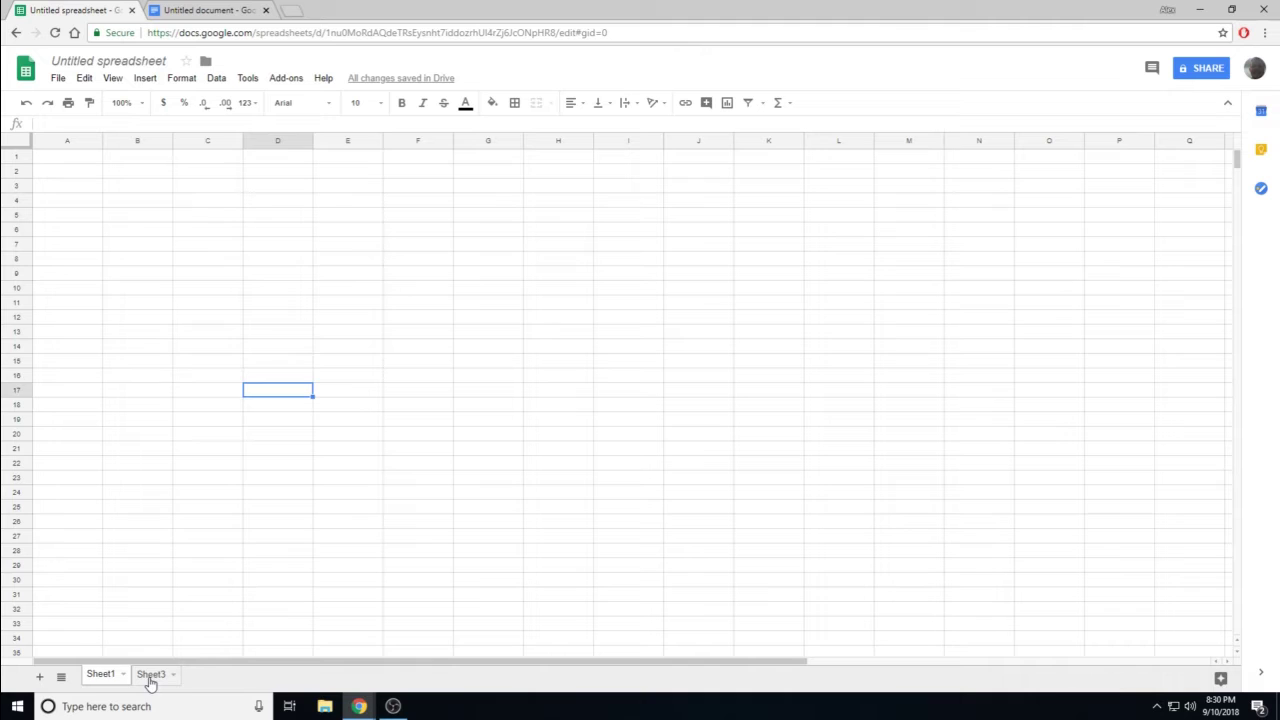
left_click(151, 676)
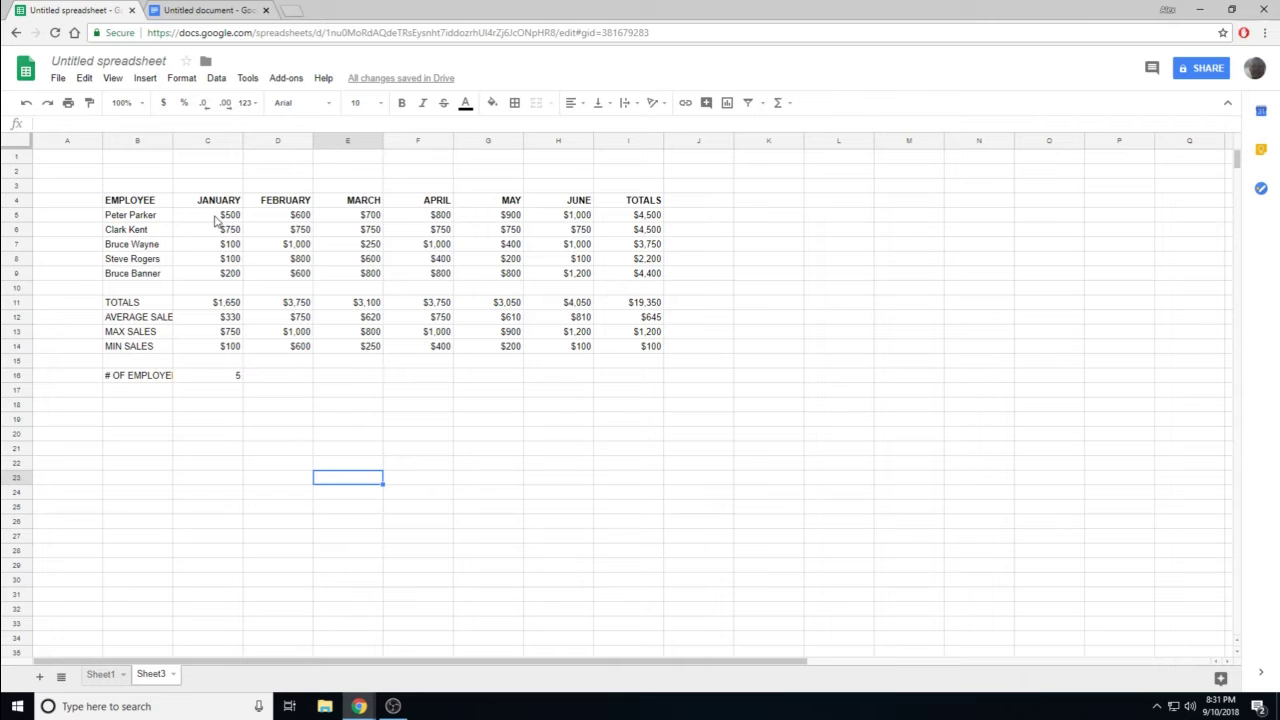
left_click_drag(213, 216, 567, 279)
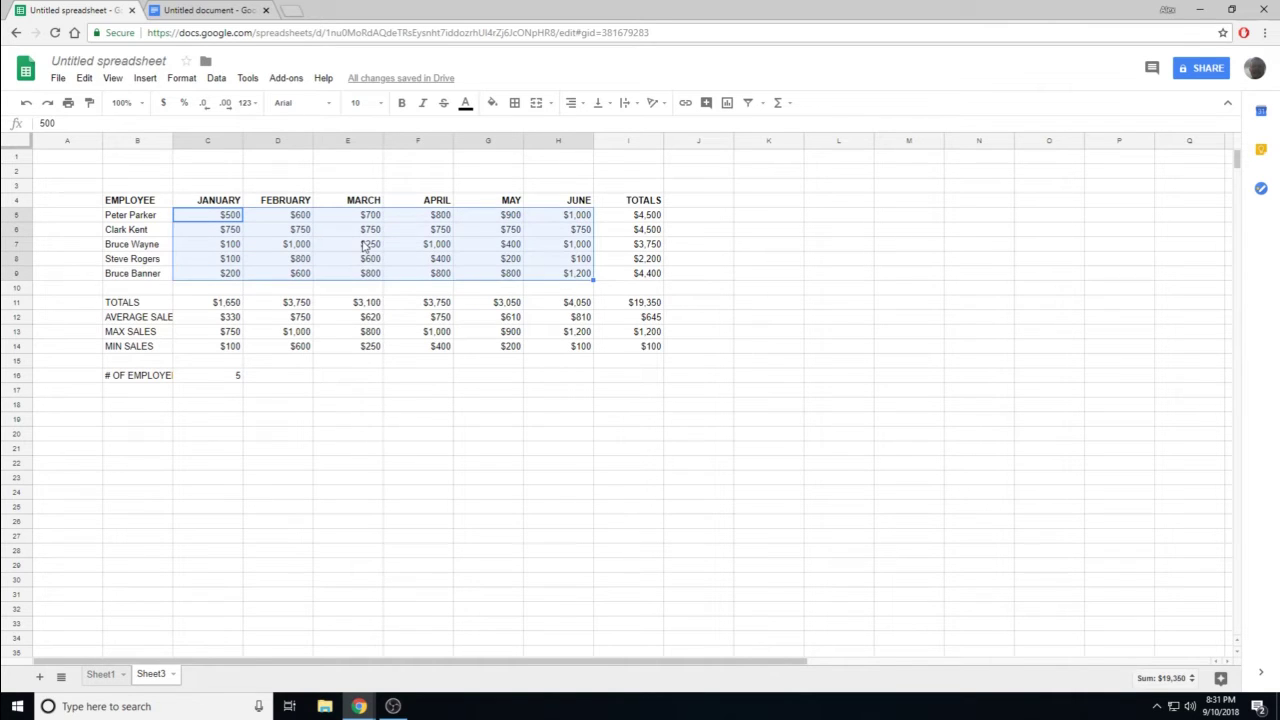
left_click(428, 455)
left_click(224, 219)
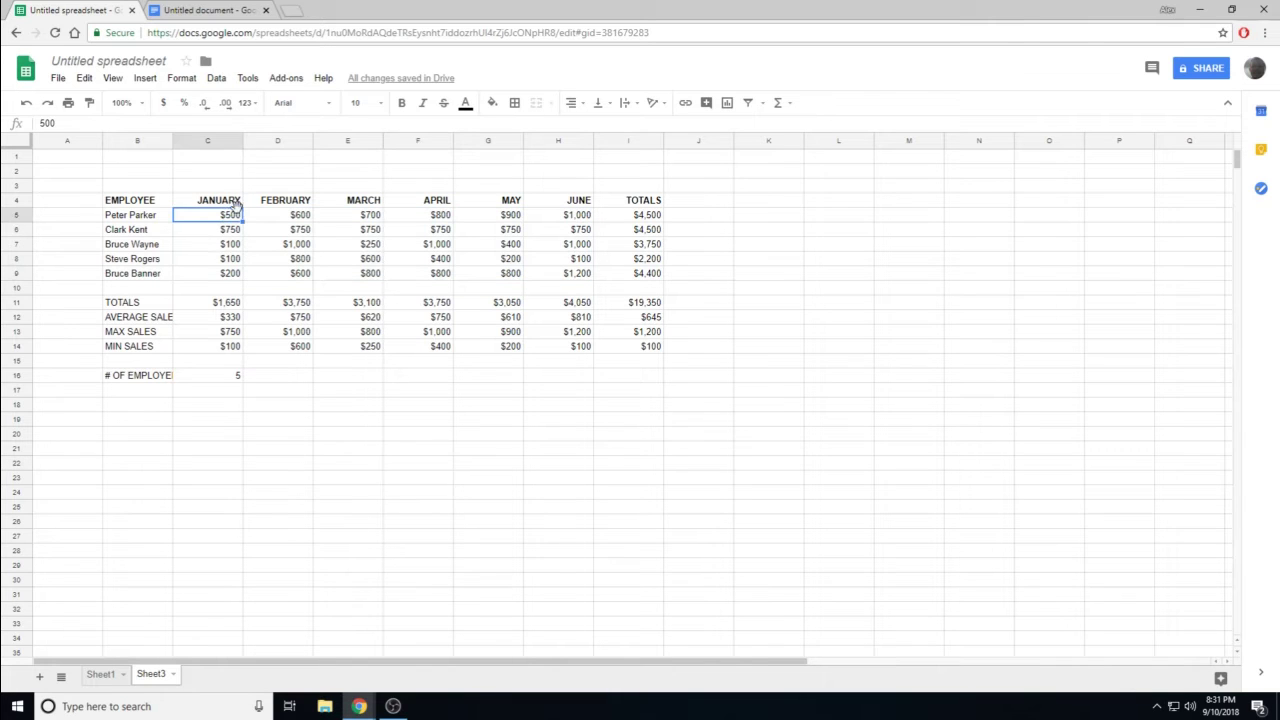
left_click(226, 104)
left_click(226, 104)
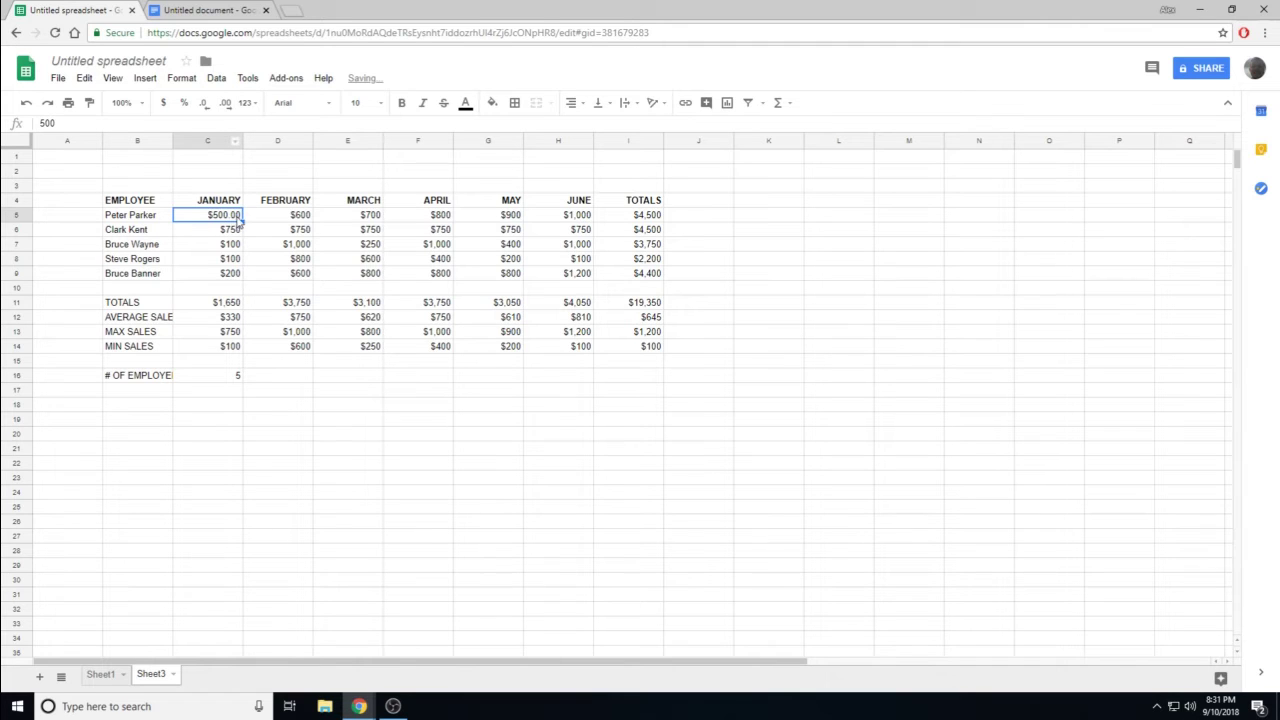
left_click(207, 104)
left_click(207, 105)
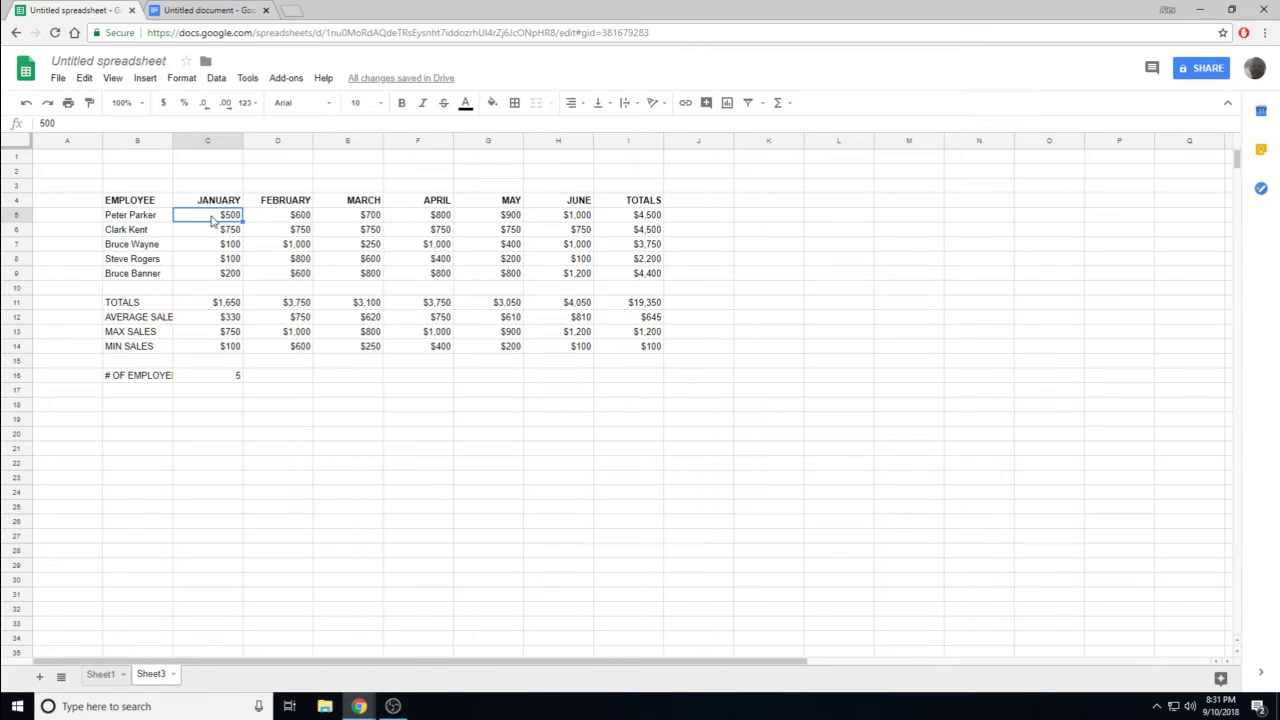
left_click_drag(207, 220, 560, 278)
Step: Enter 200 in cells C5 and C6 of the January column
left_click(272, 420)
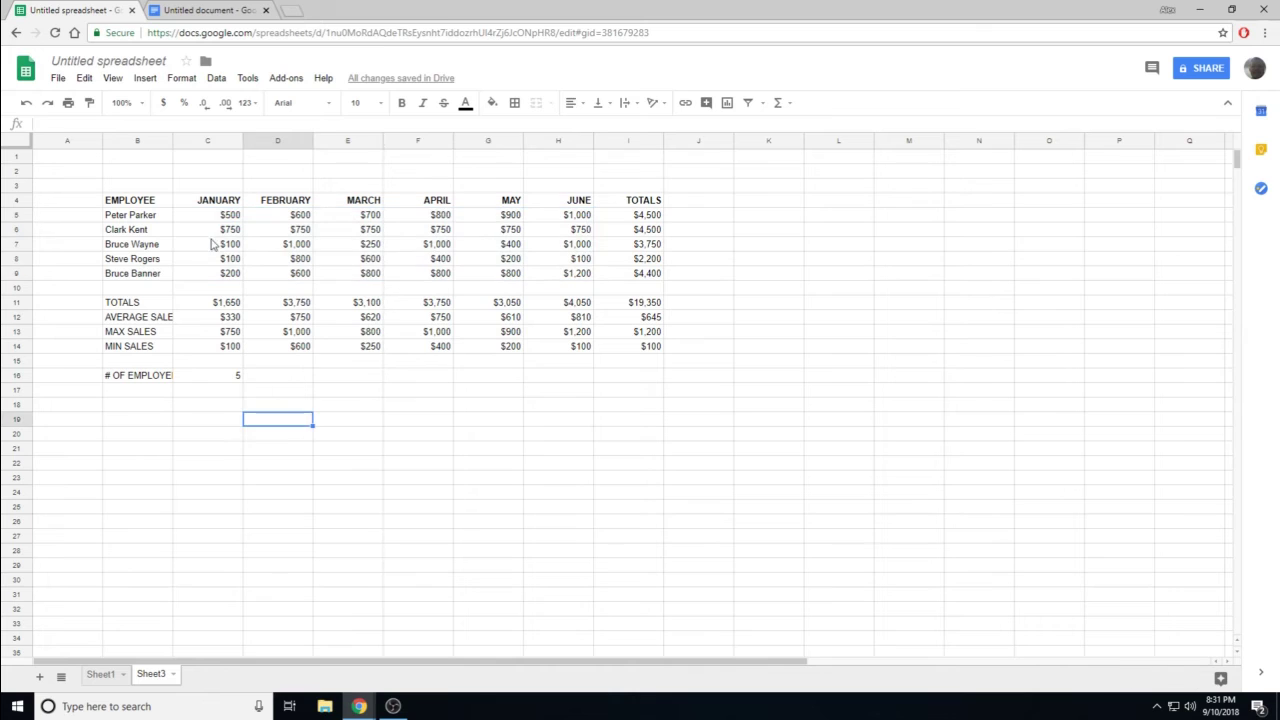
left_click(221, 221)
type("200")
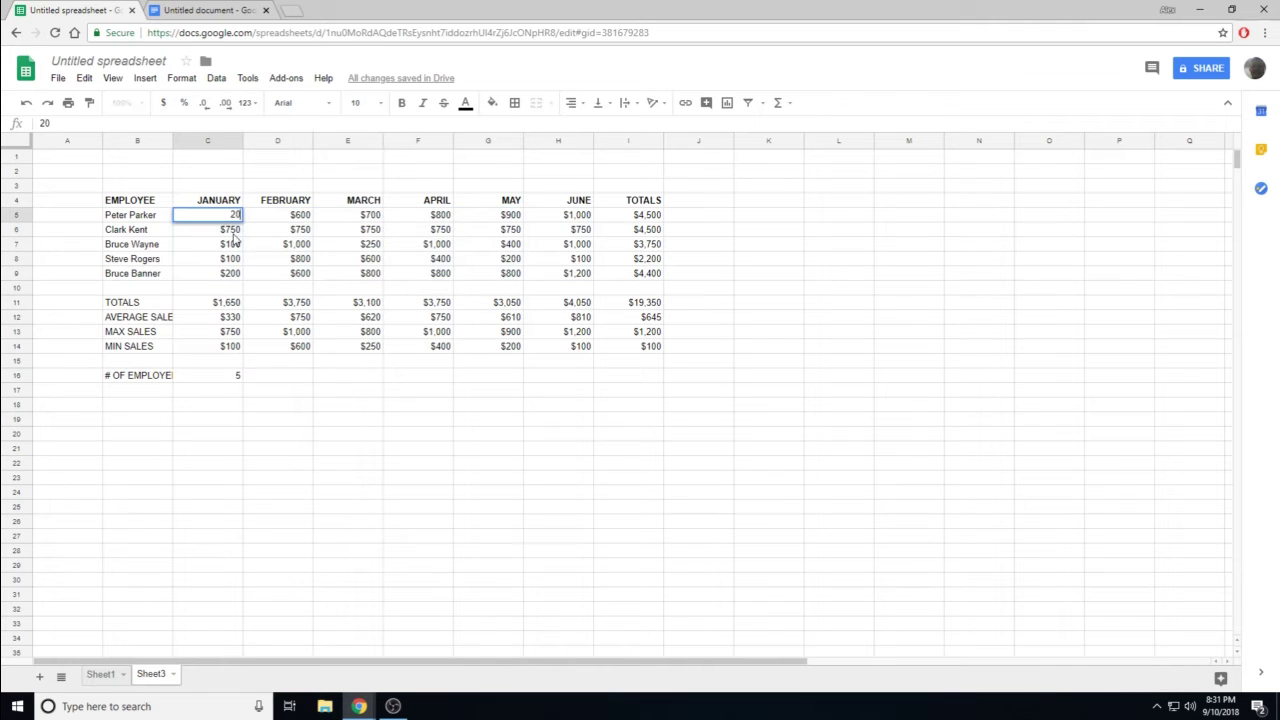
key("Return")
type("200")
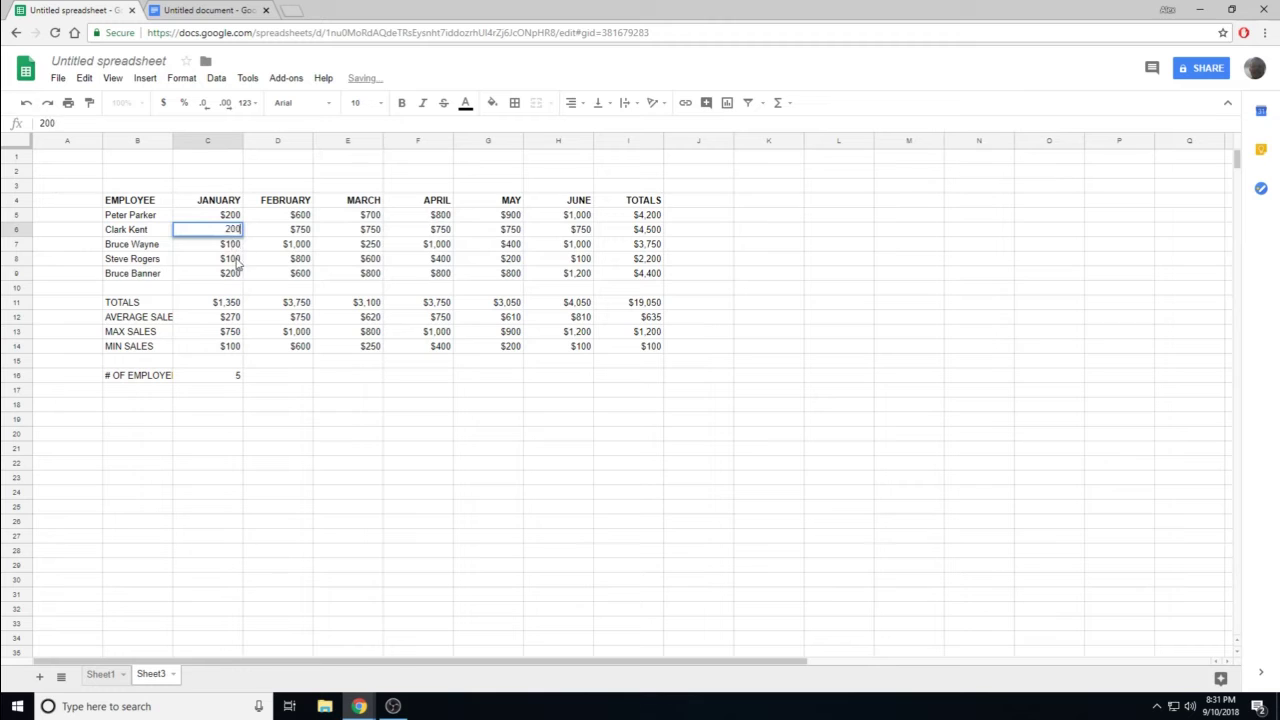
key("Return")
key("Down")
Step: Set E7 to 200, F6 to 400 and G5 to 600 so totals recalculate
left_click(310, 262)
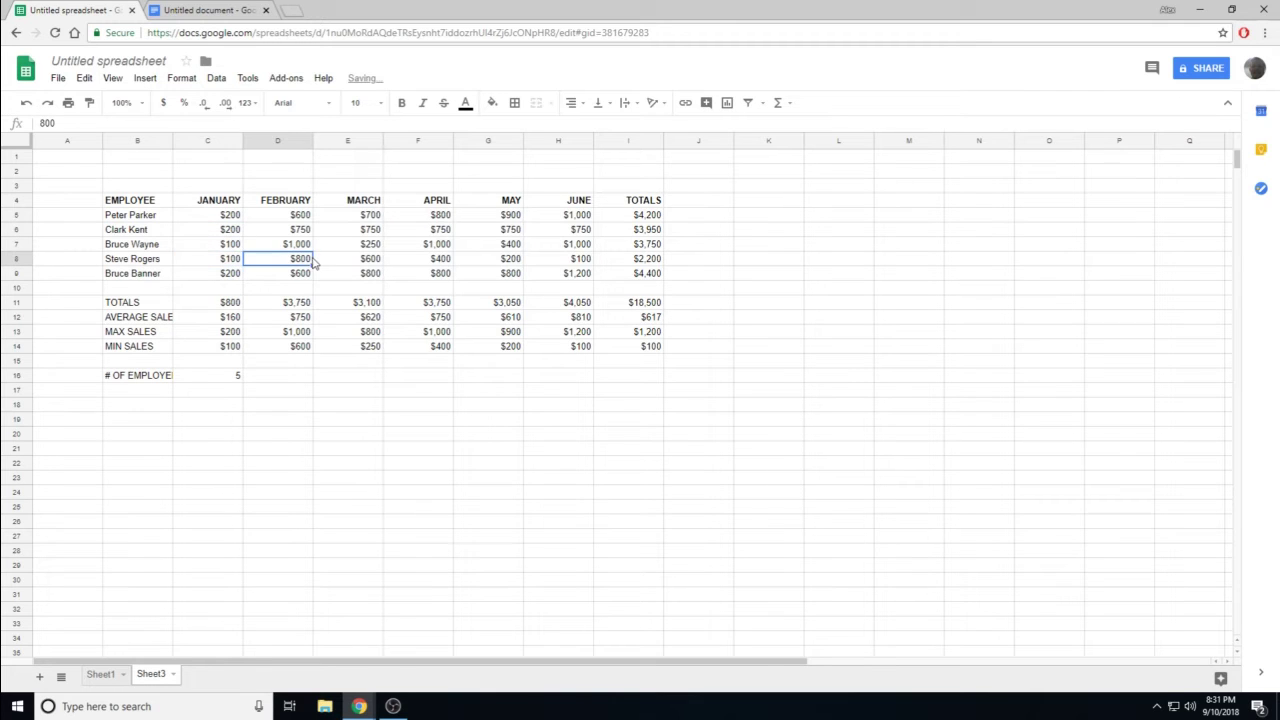
left_click(366, 249)
type("200")
key("Return")
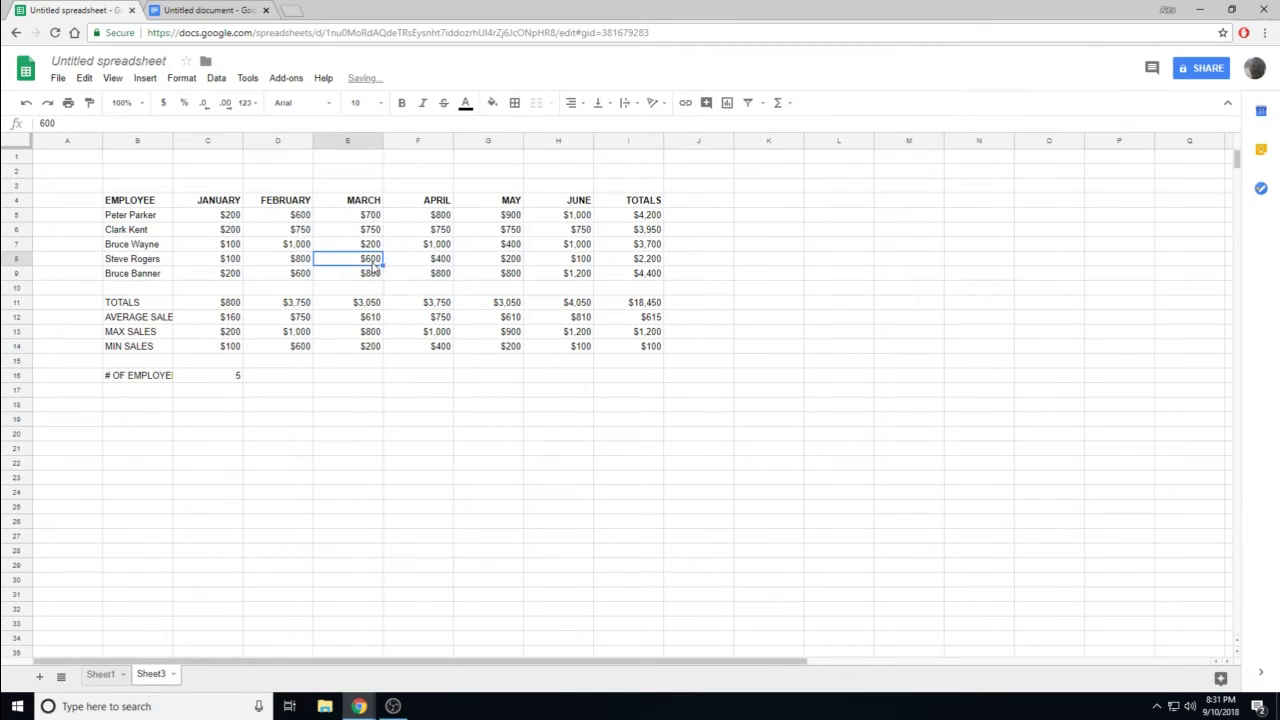
left_click(425, 234)
type("400")
left_click(515, 248)
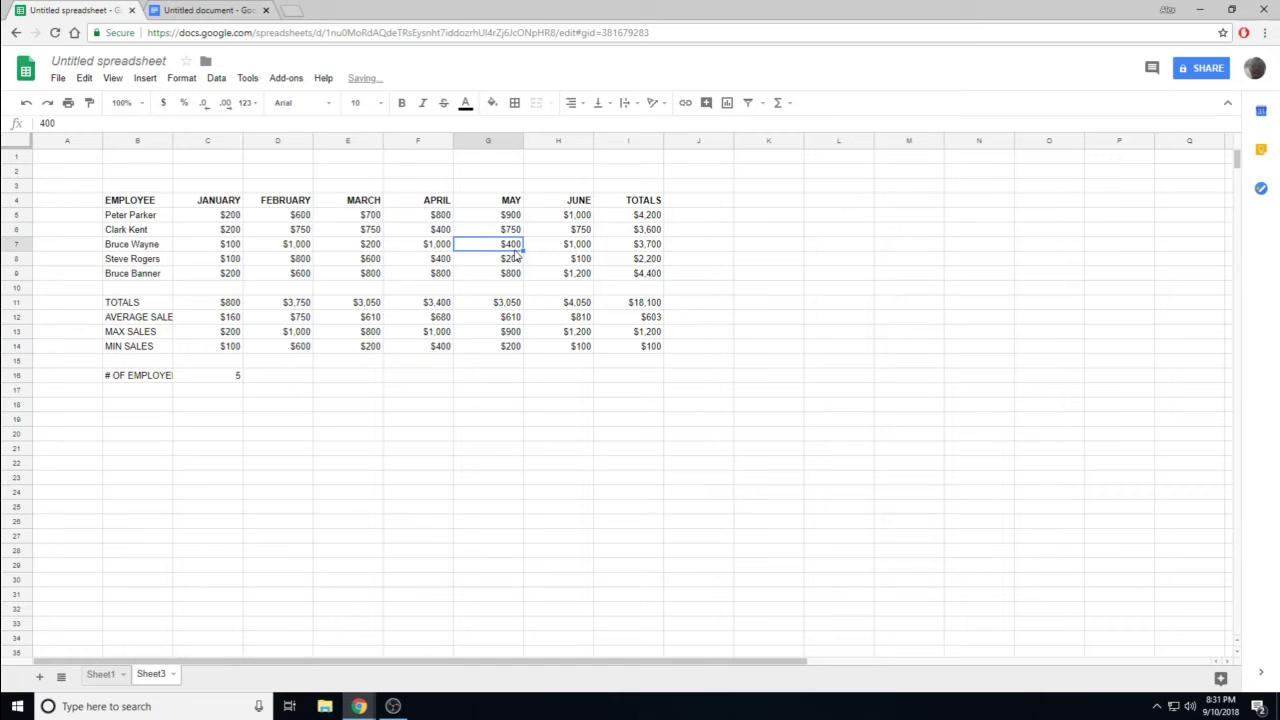
left_click(513, 216)
type("6")
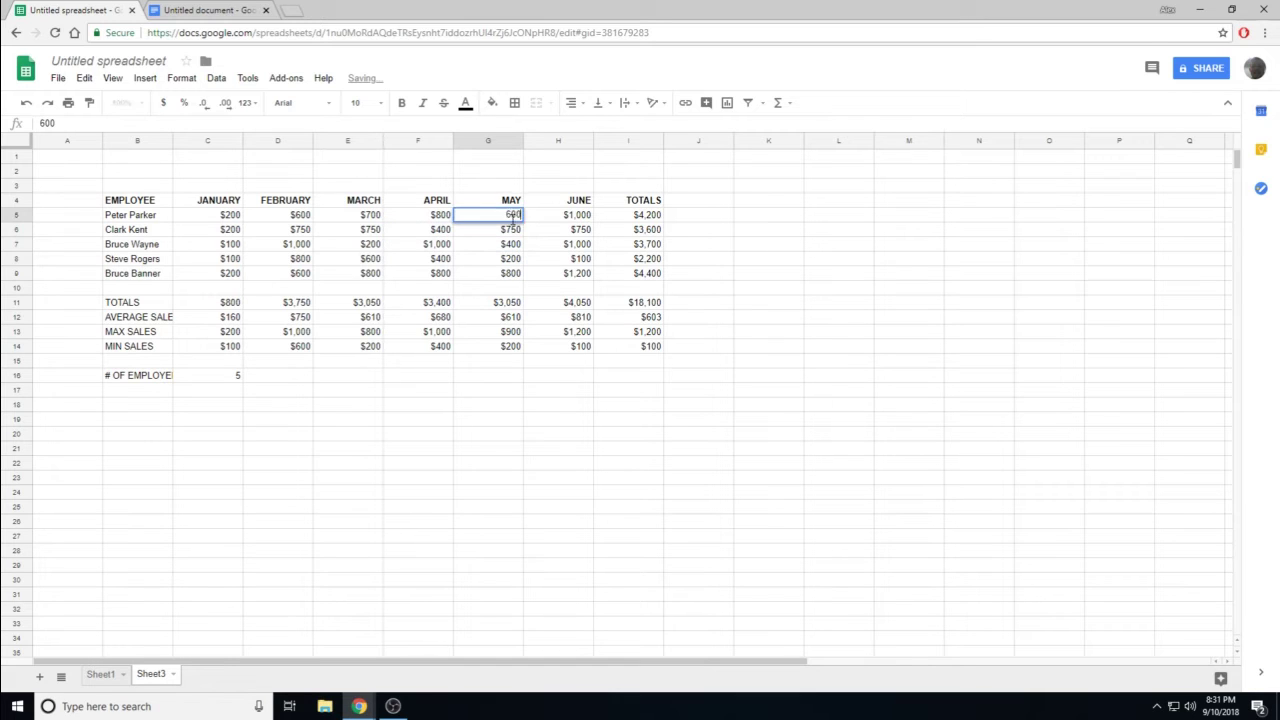
left_click(496, 249)
left_click(508, 216)
left_click(214, 219)
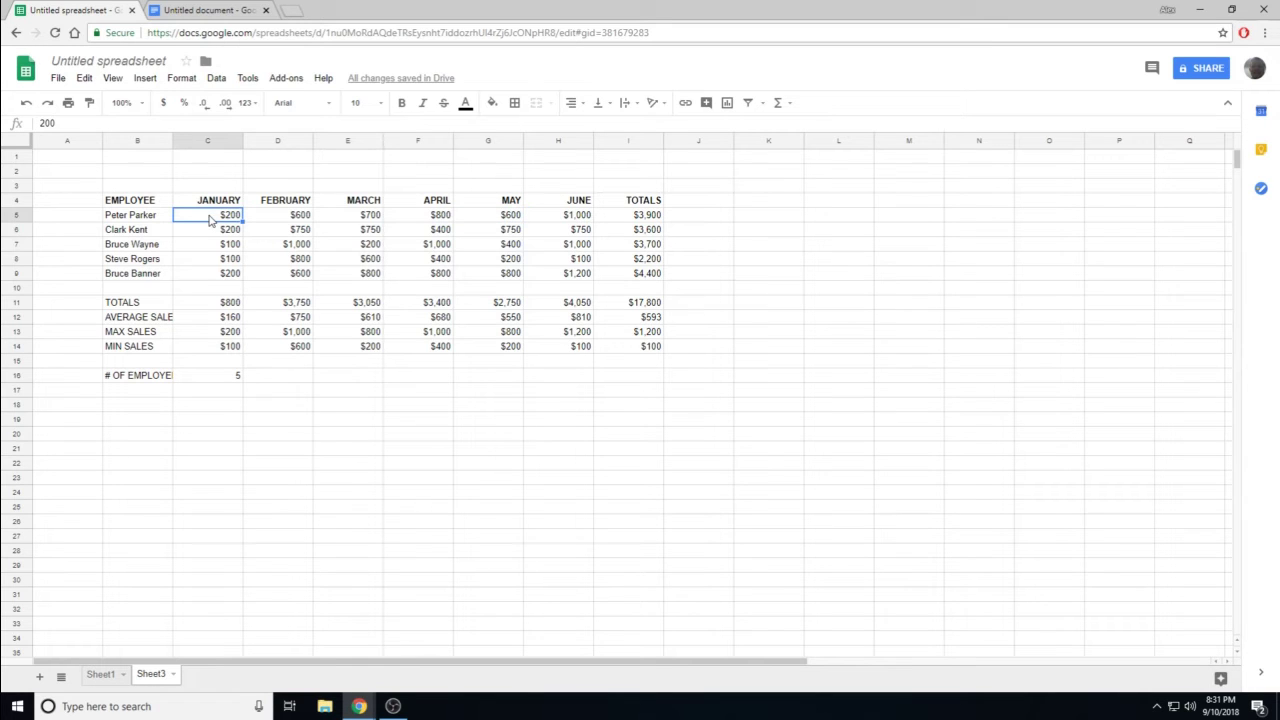
Step: Format C5:H9 as currency with zero decimal places, showing whole dollars
left_click_drag(216, 220, 629, 278)
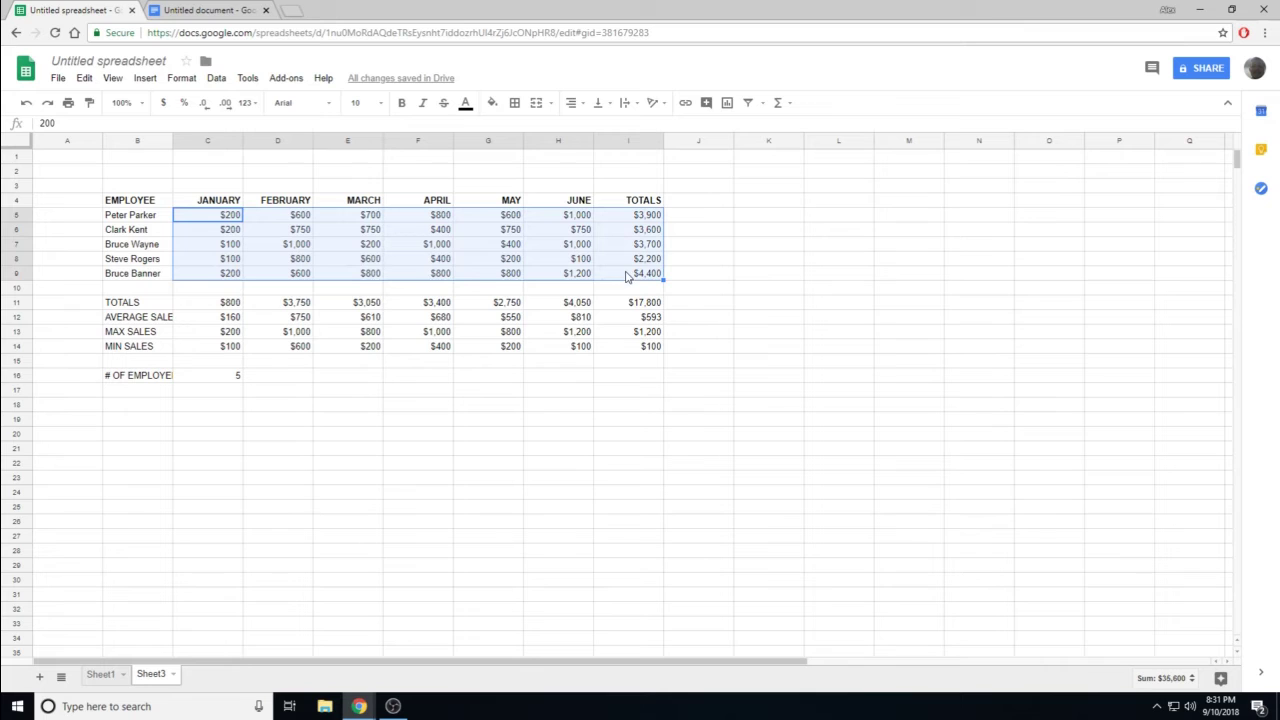
left_click(164, 104)
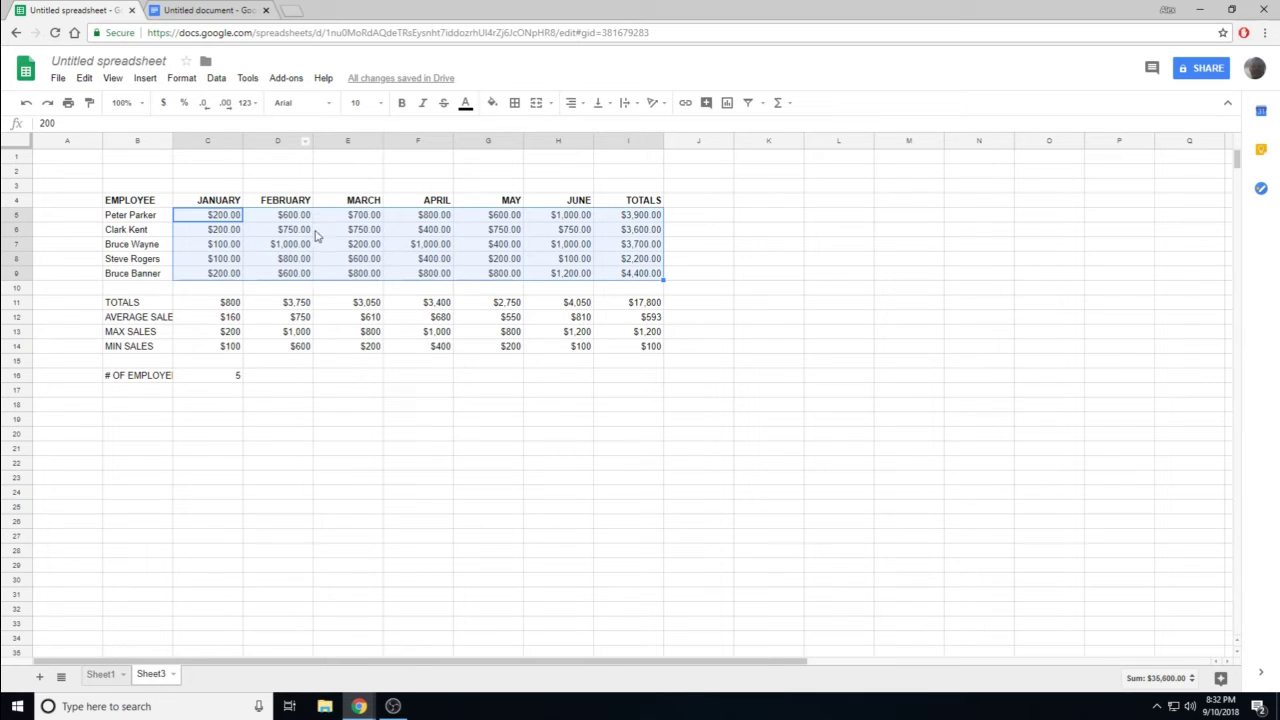
left_click(205, 104)
left_click(205, 104)
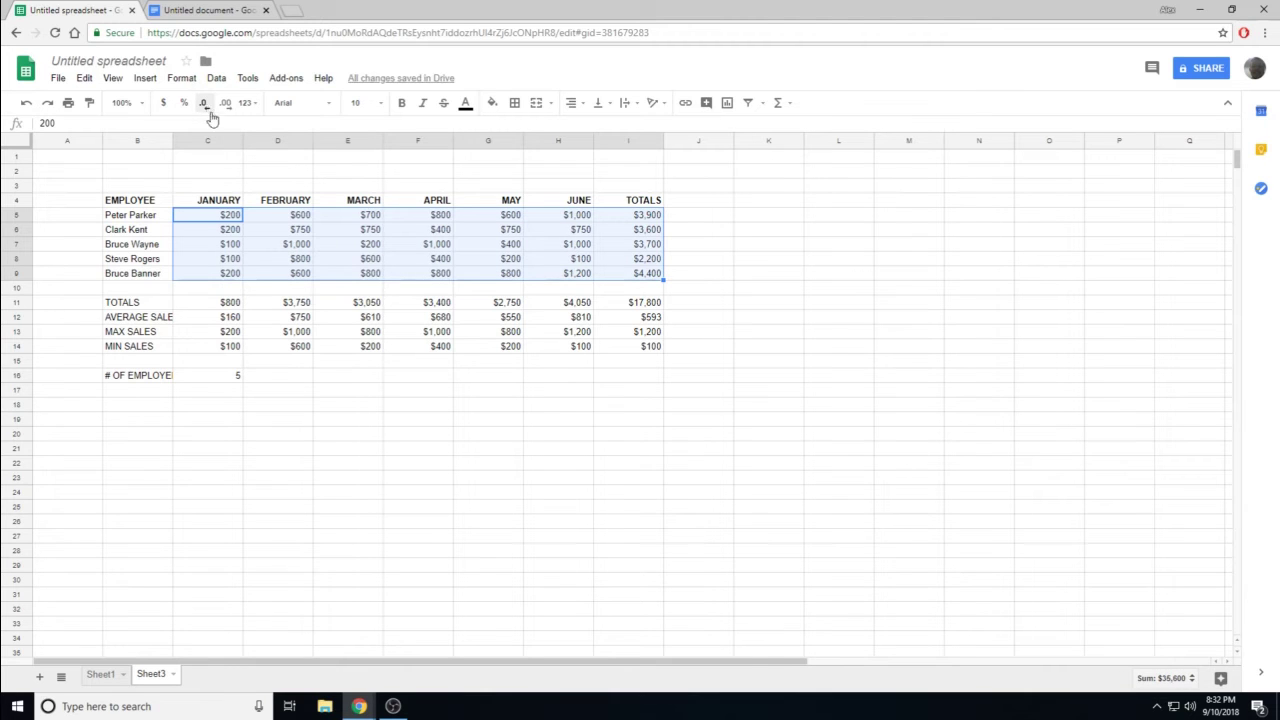
left_click(250, 104)
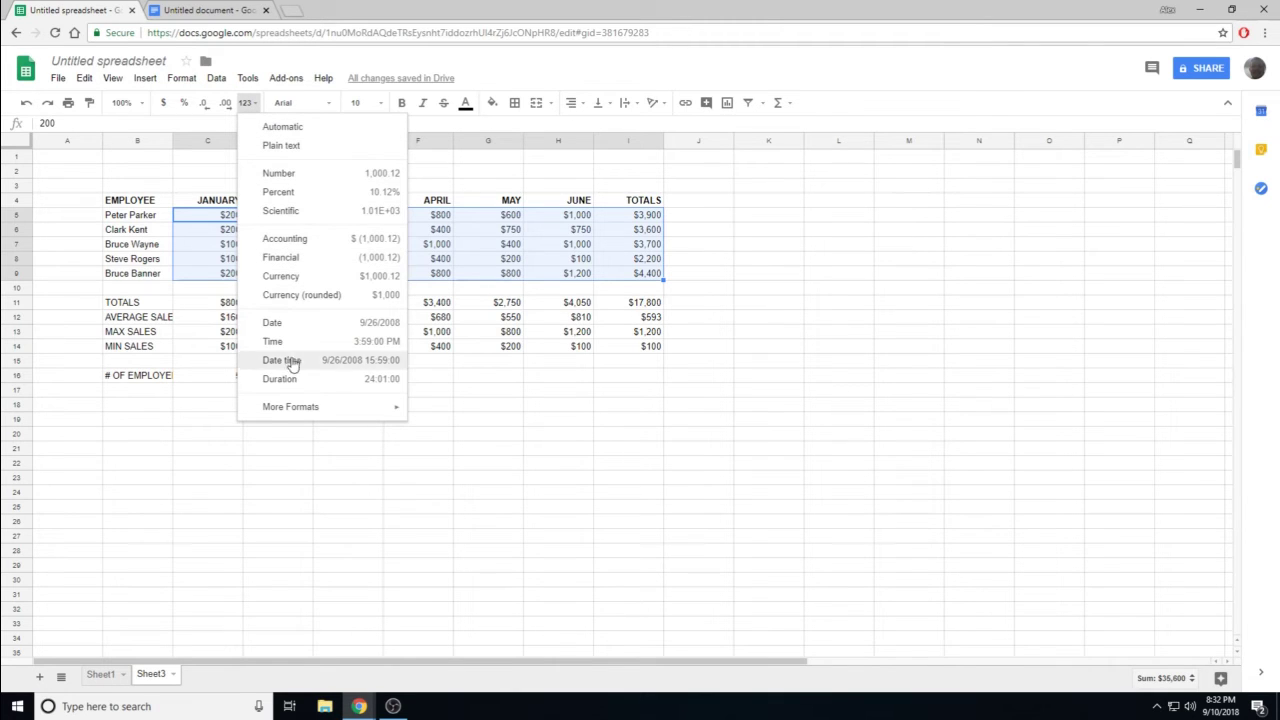
left_click(293, 494)
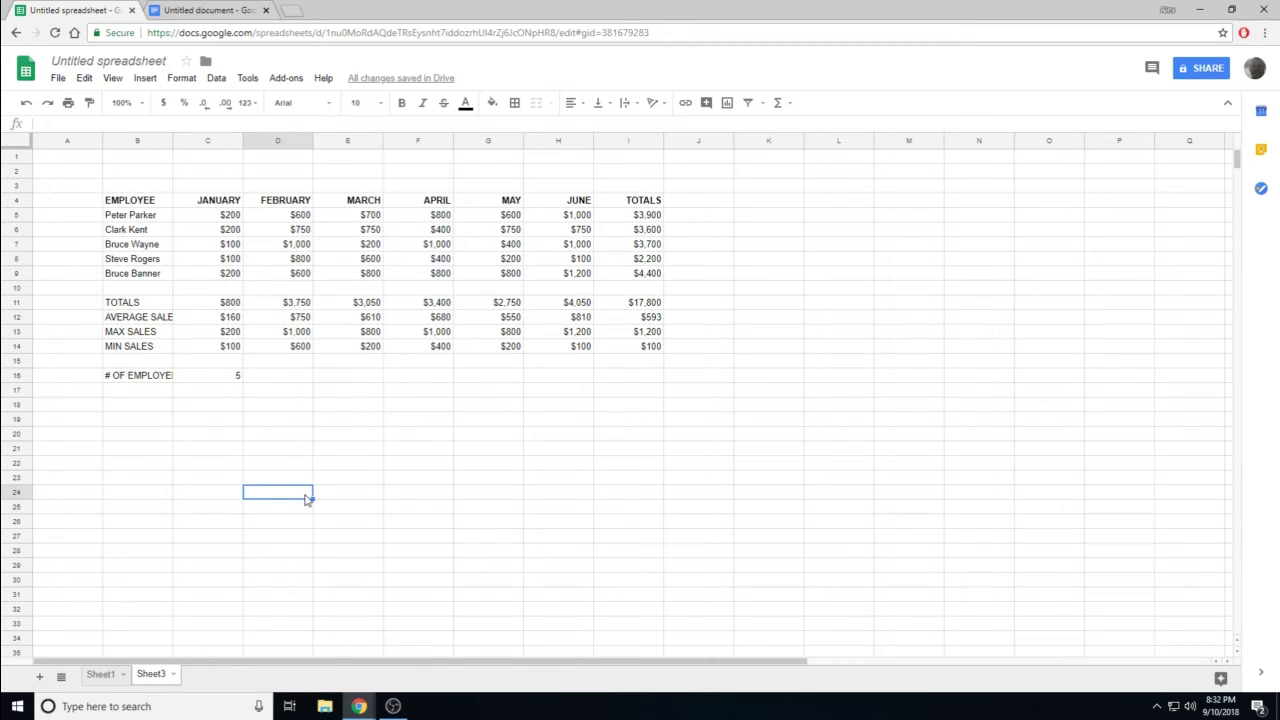
Step: Insert a new chart from empty cell K14 beside the table
left_click(771, 333)
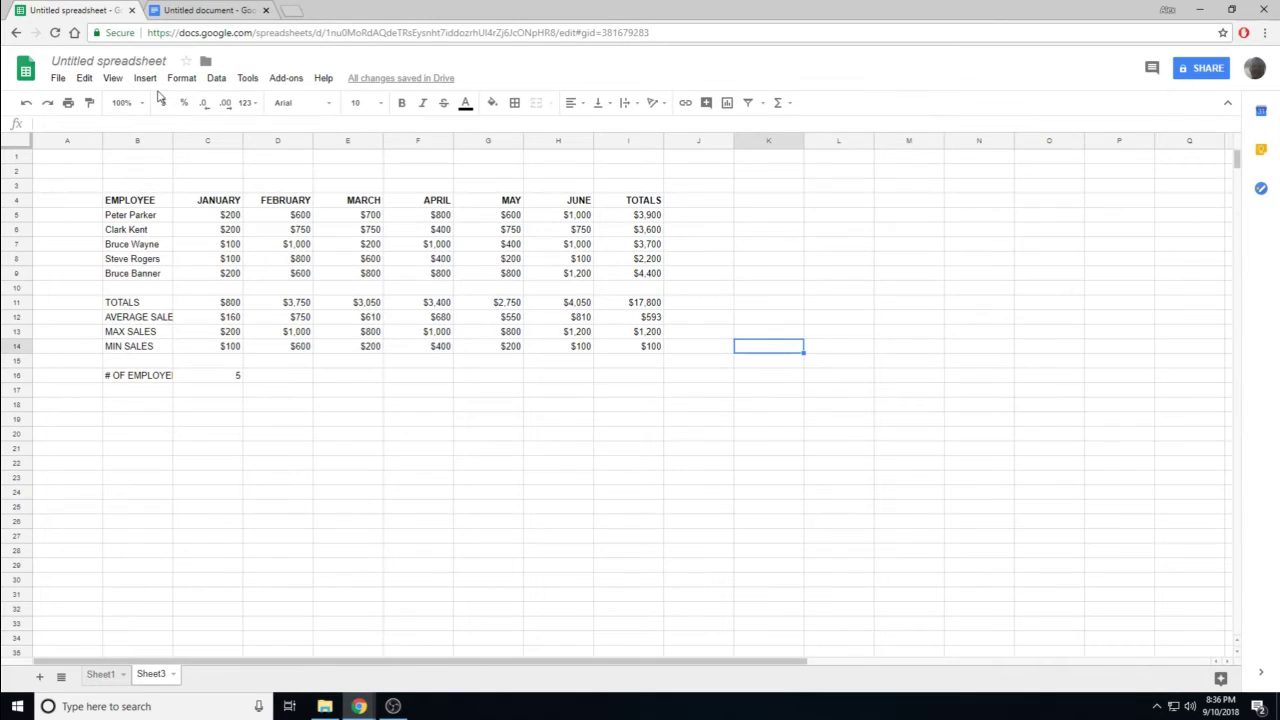
left_click(151, 80)
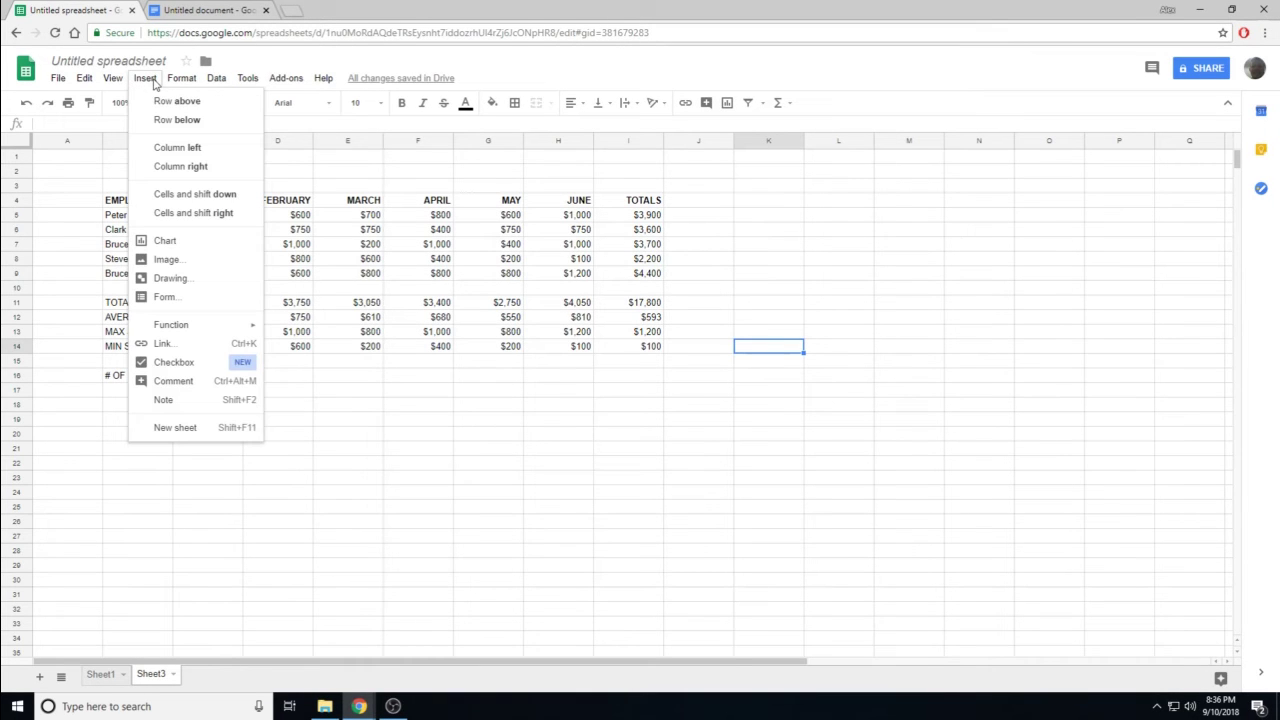
left_click(165, 241)
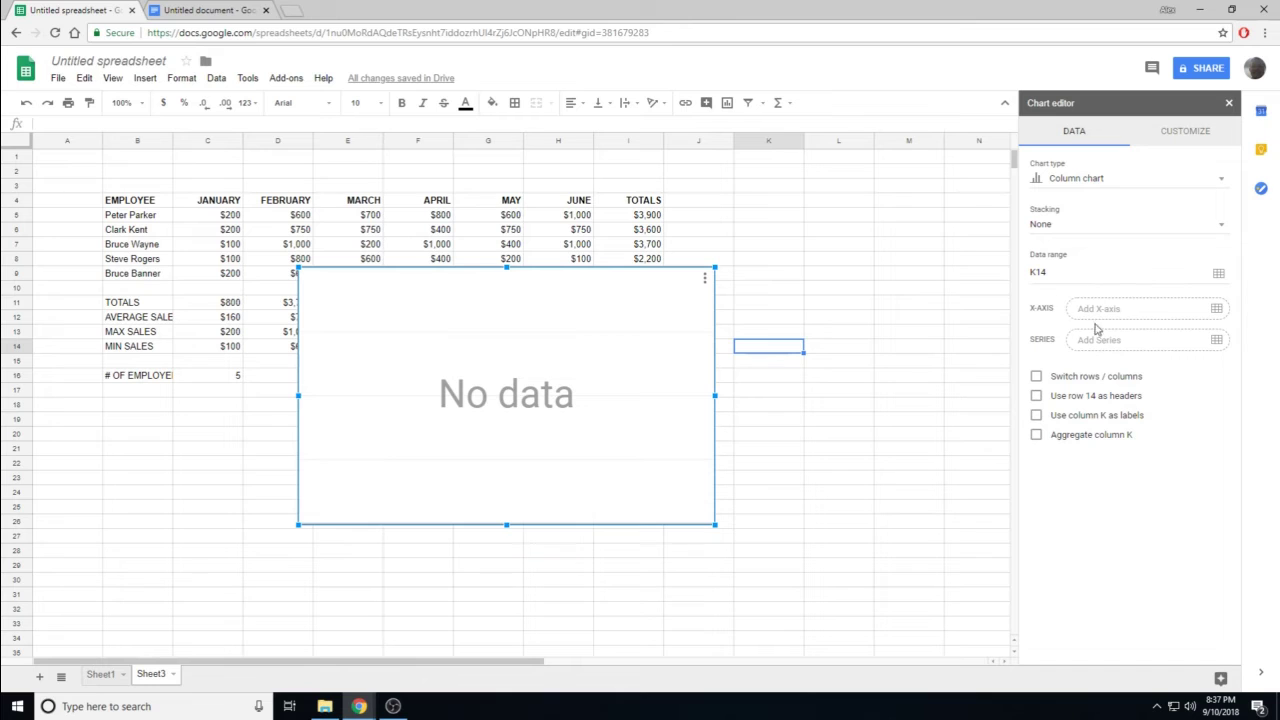
Step: Keep Column chart as the chart type
left_click(1081, 186)
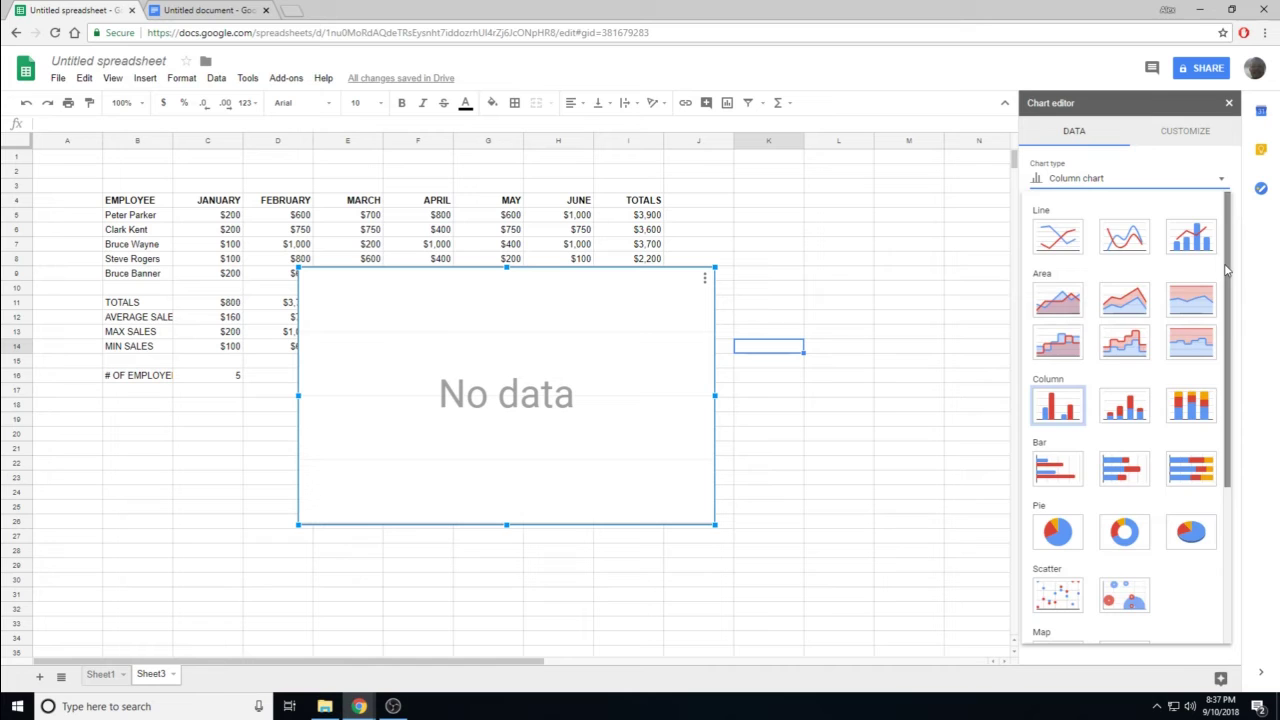
left_click_drag(1228, 272, 1224, 240)
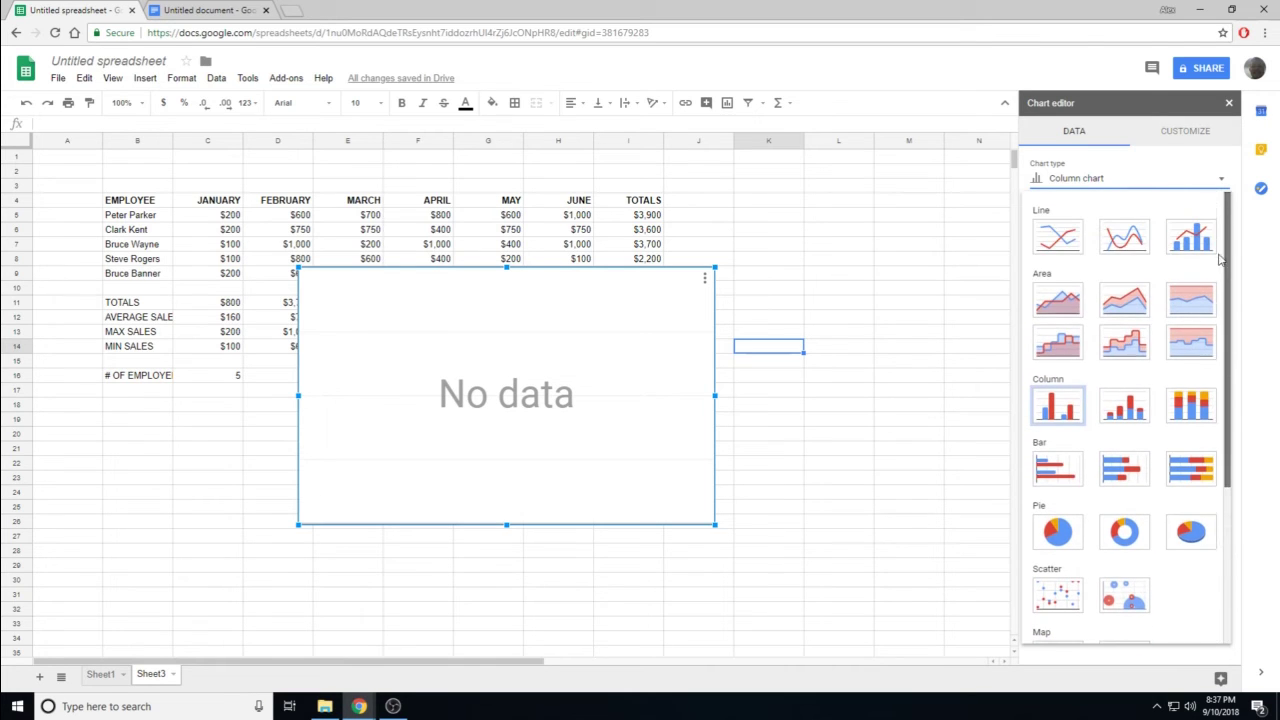
left_click(1147, 174)
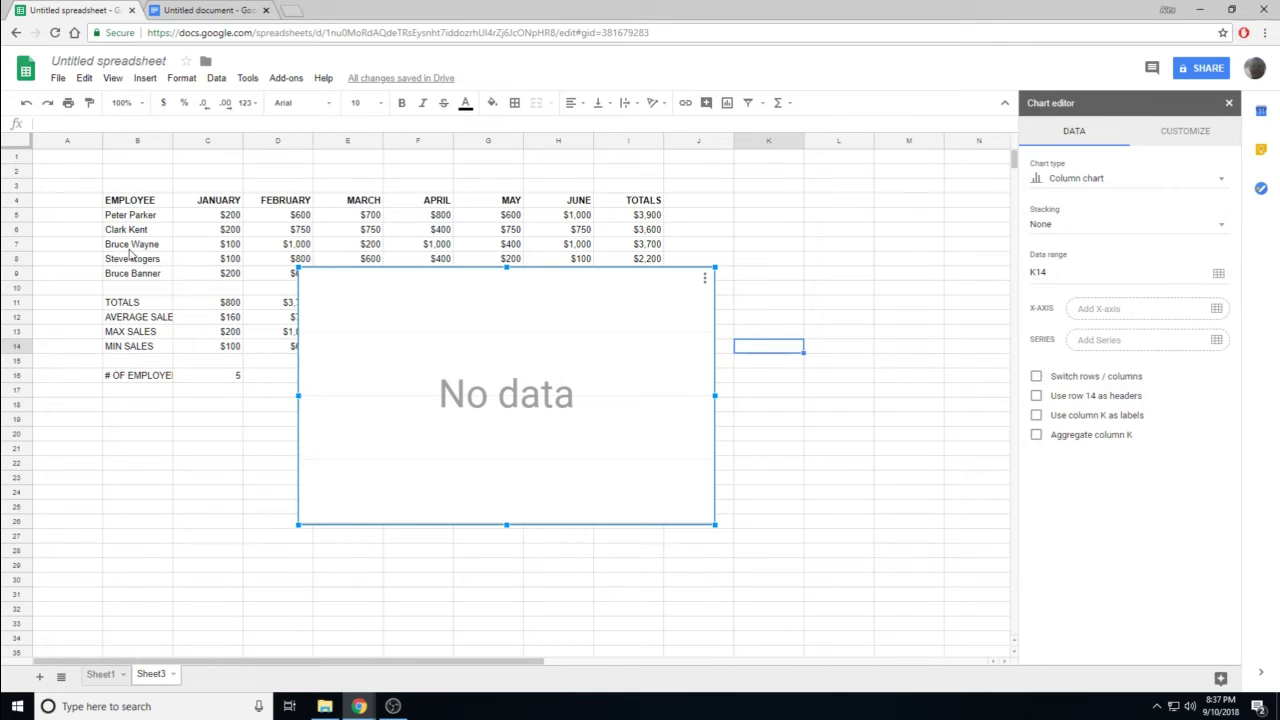
Step: Add the employee names B4:B9 as the chart's X-axis
left_click(1131, 316)
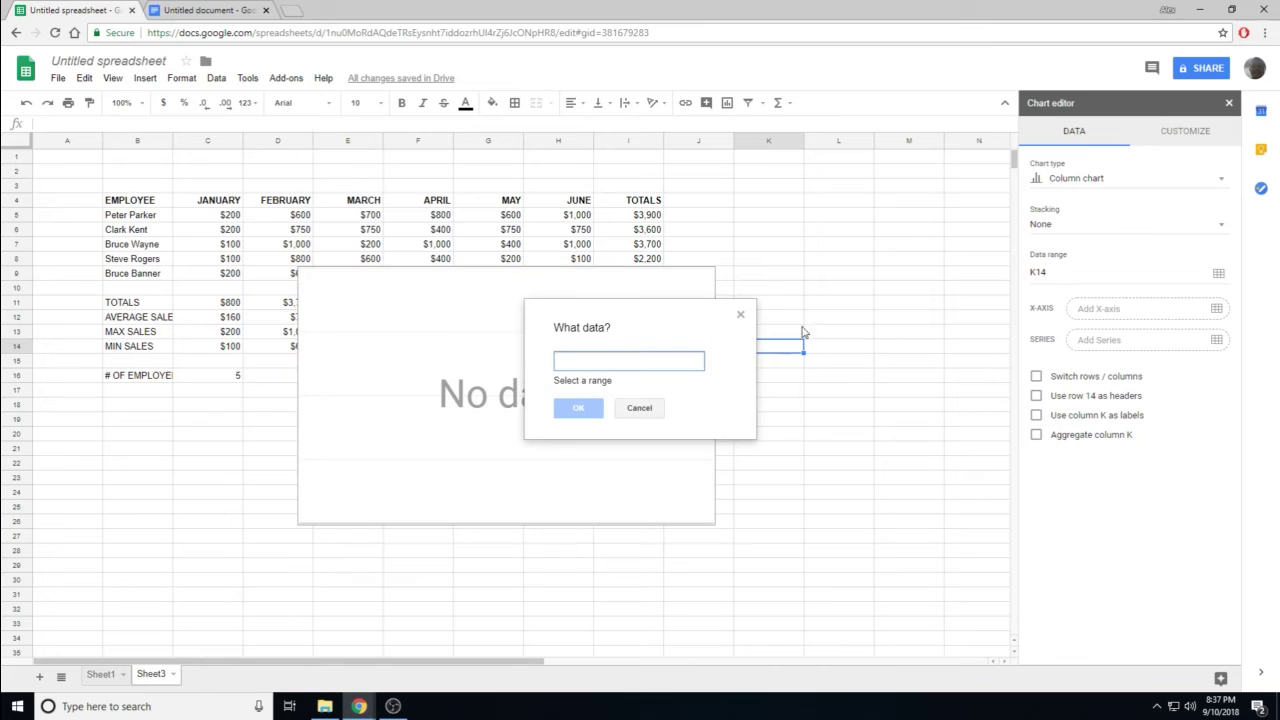
left_click(127, 204)
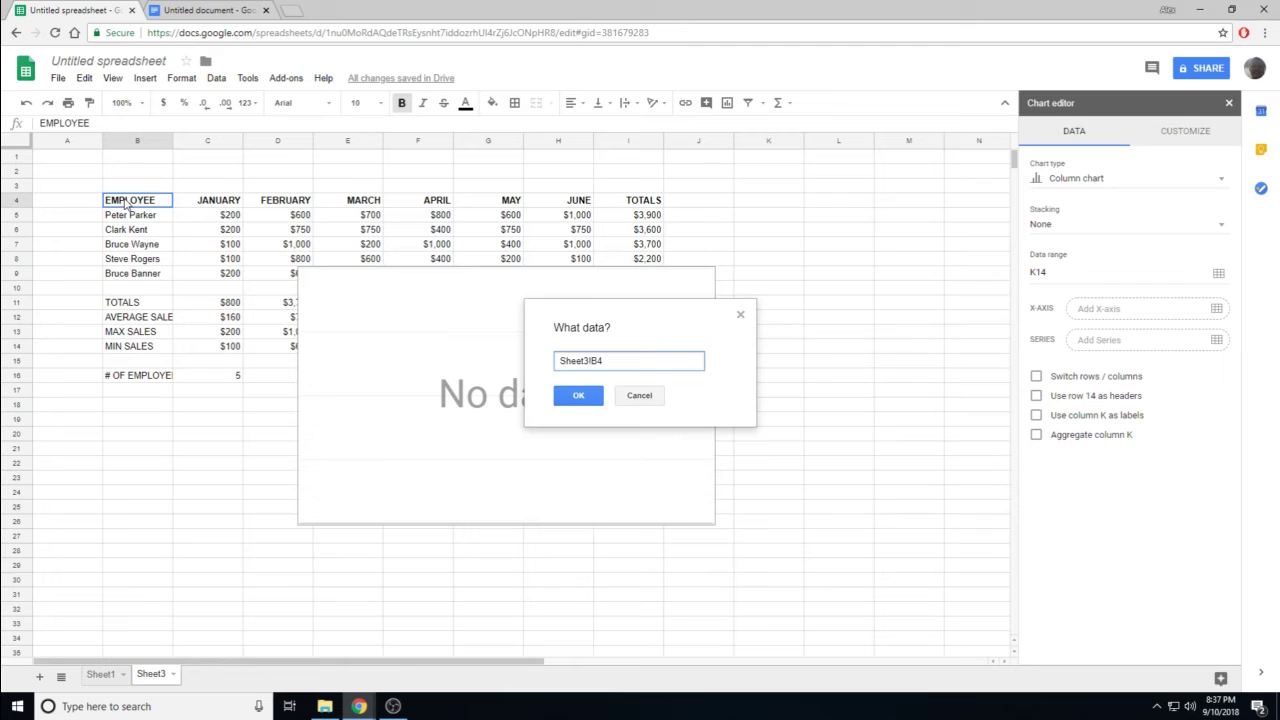
left_click_drag(121, 204, 127, 273)
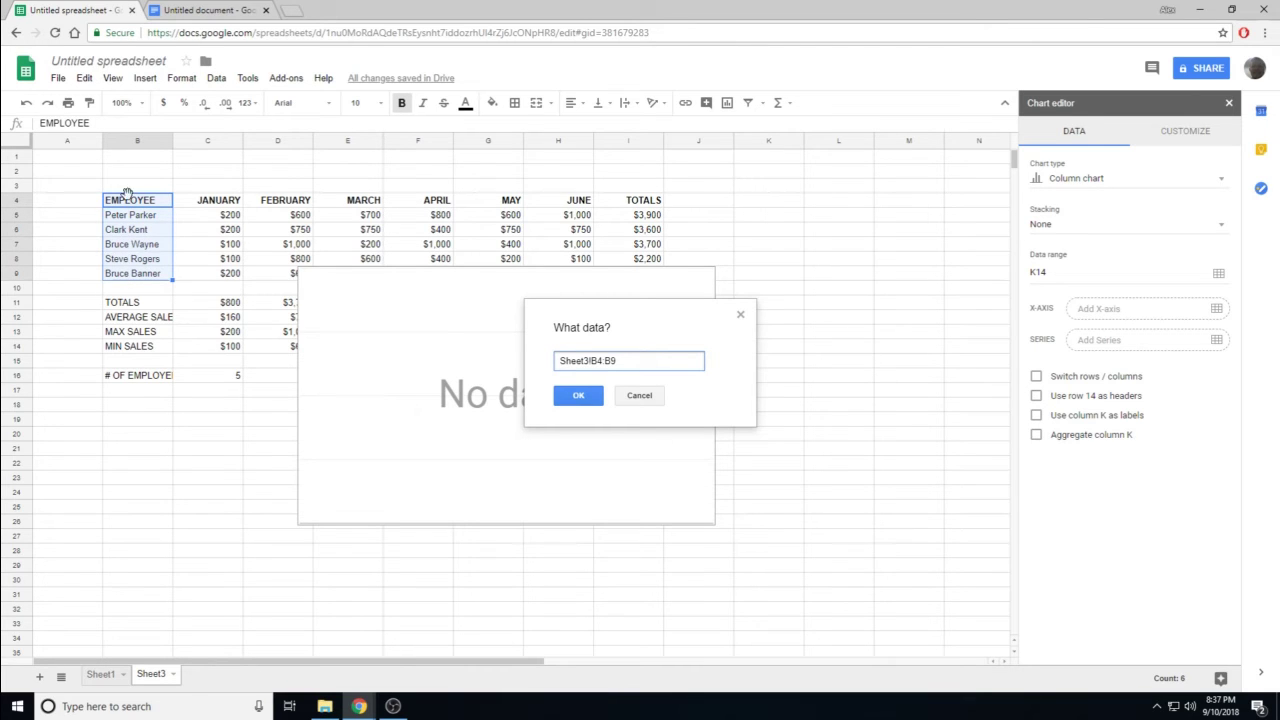
left_click(579, 395)
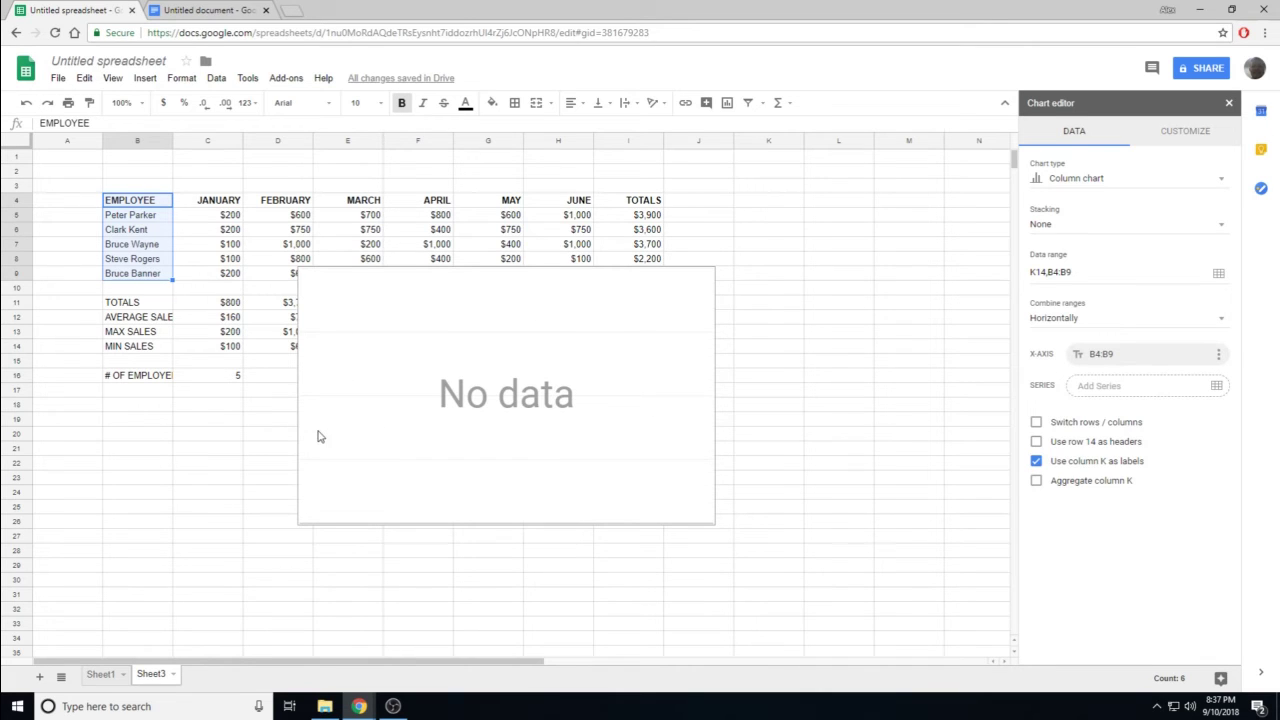
Step: Add the JANUARY sales C4:C9 as the chart's data series
left_click(1148, 390)
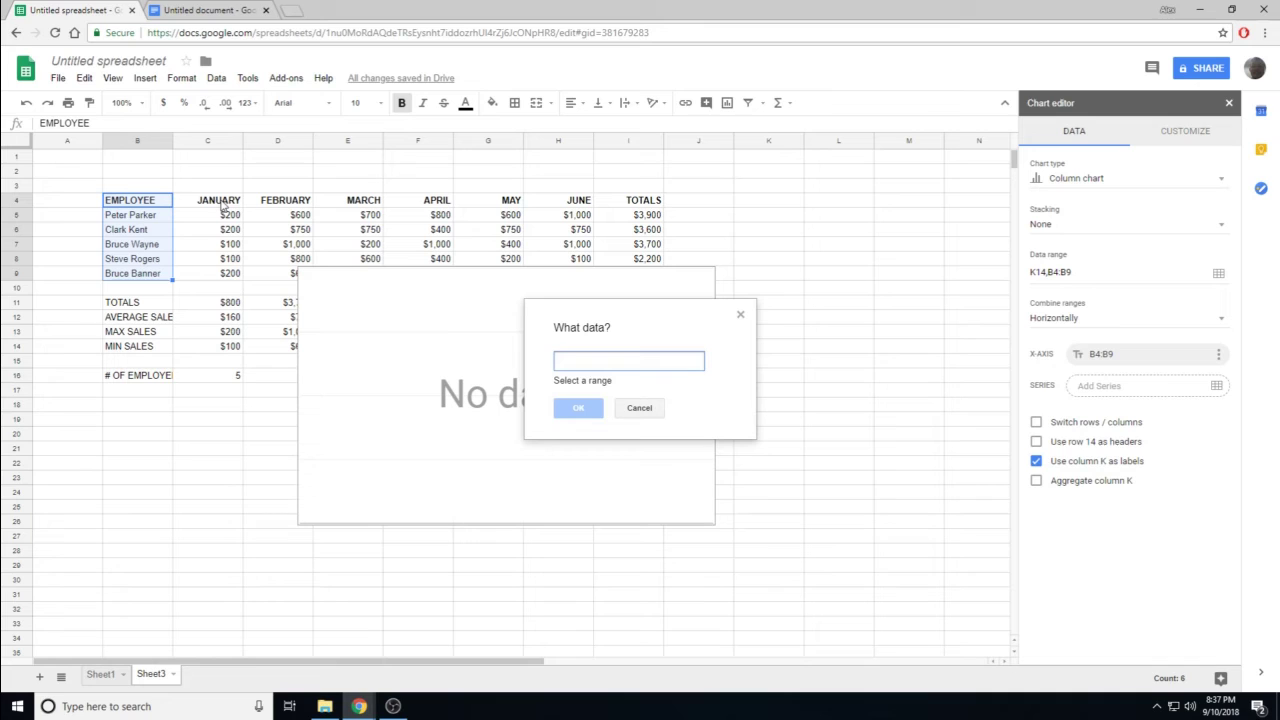
left_click_drag(215, 205, 216, 275)
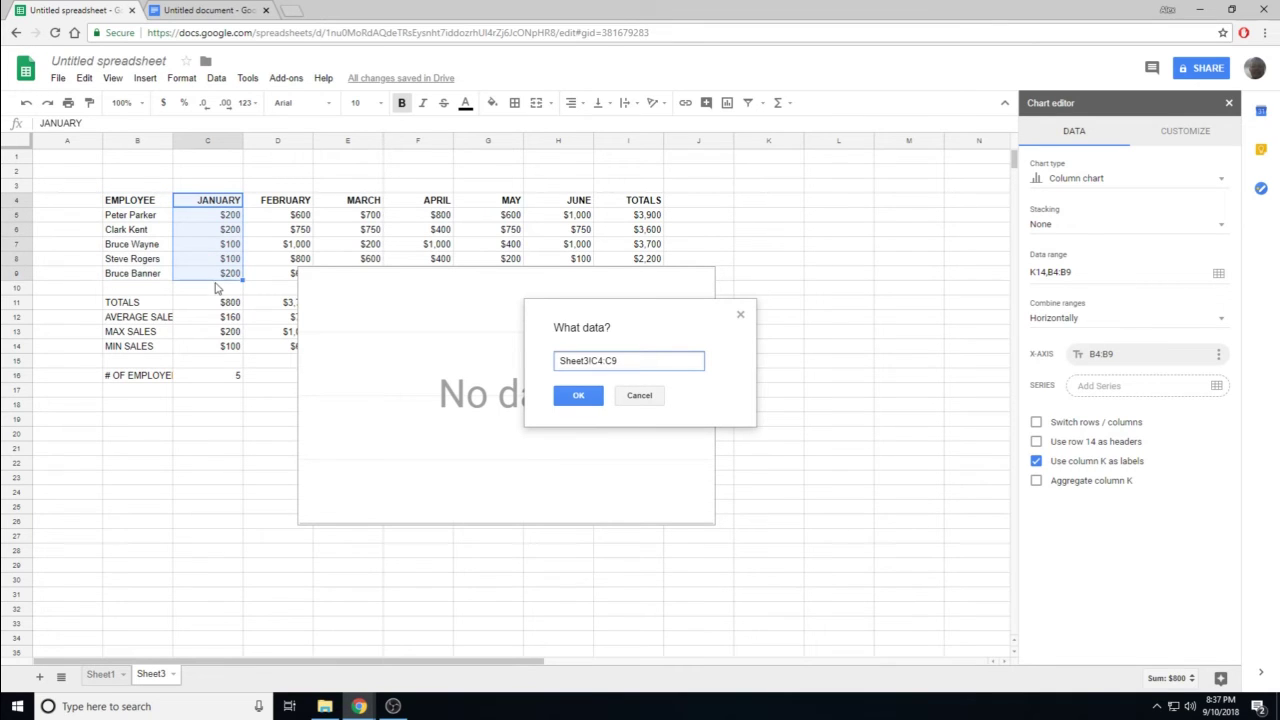
left_click(572, 396)
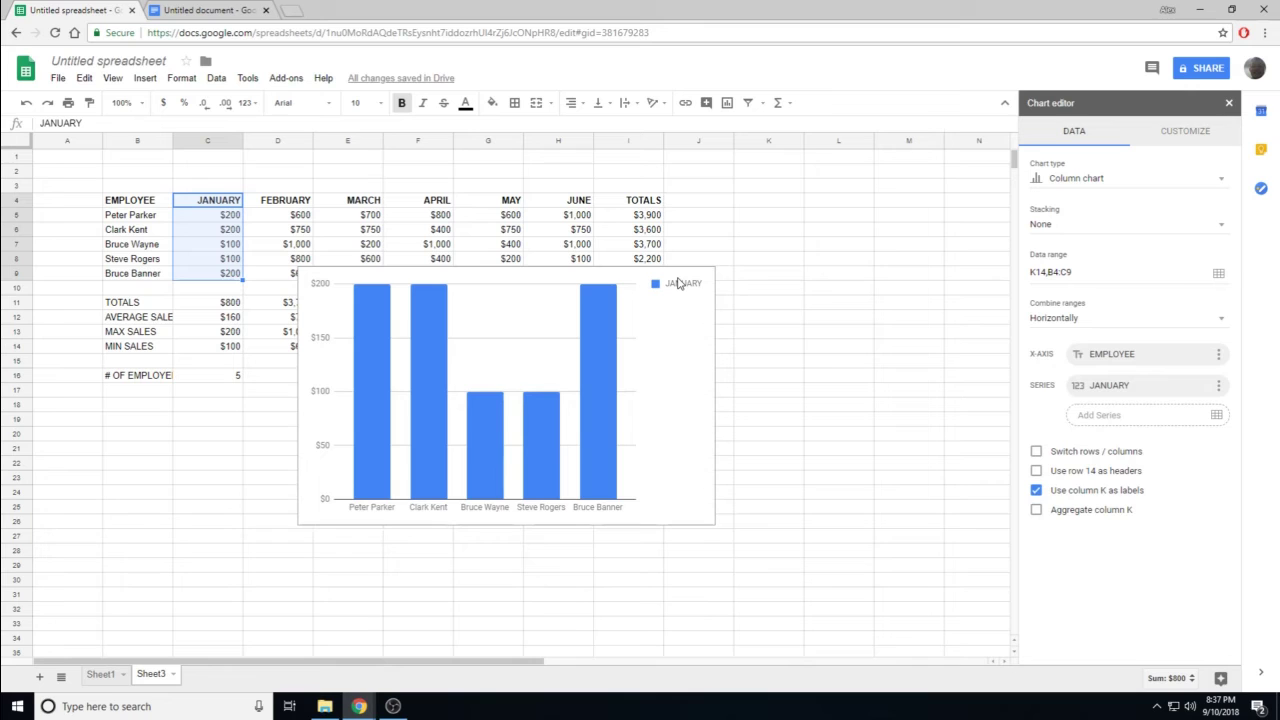
left_click(1194, 418)
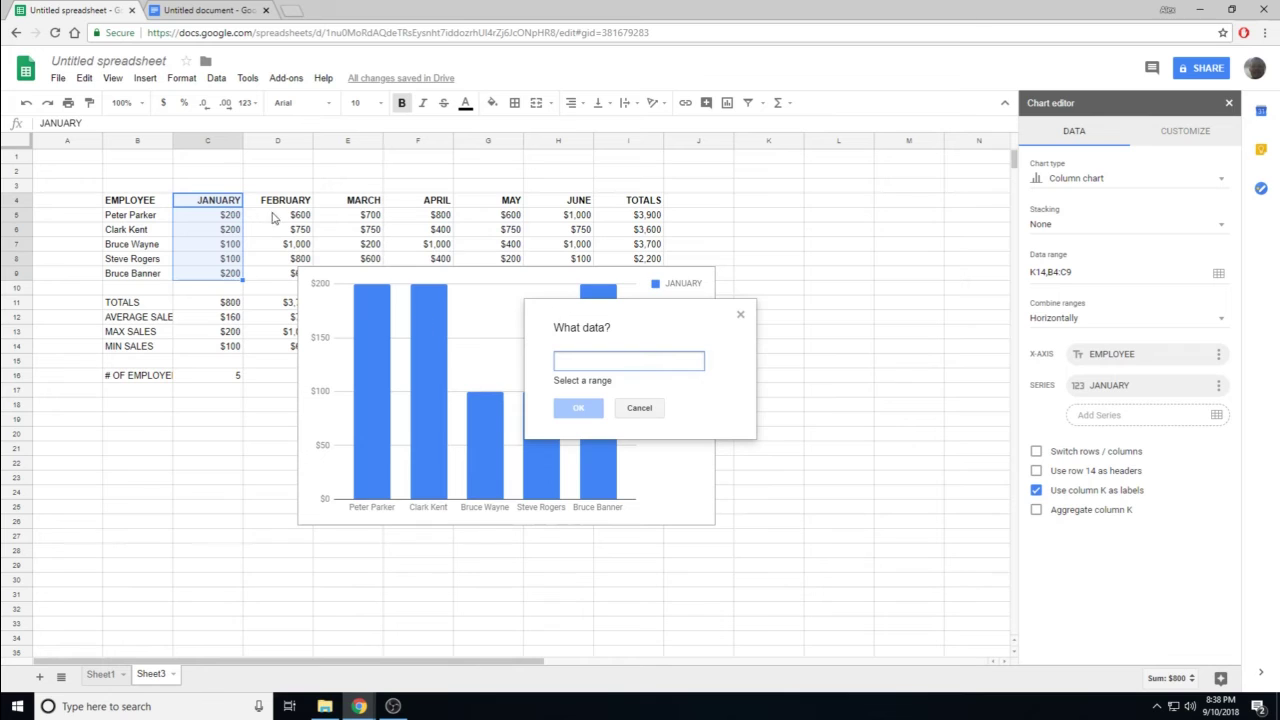
left_click_drag(276, 217, 280, 276)
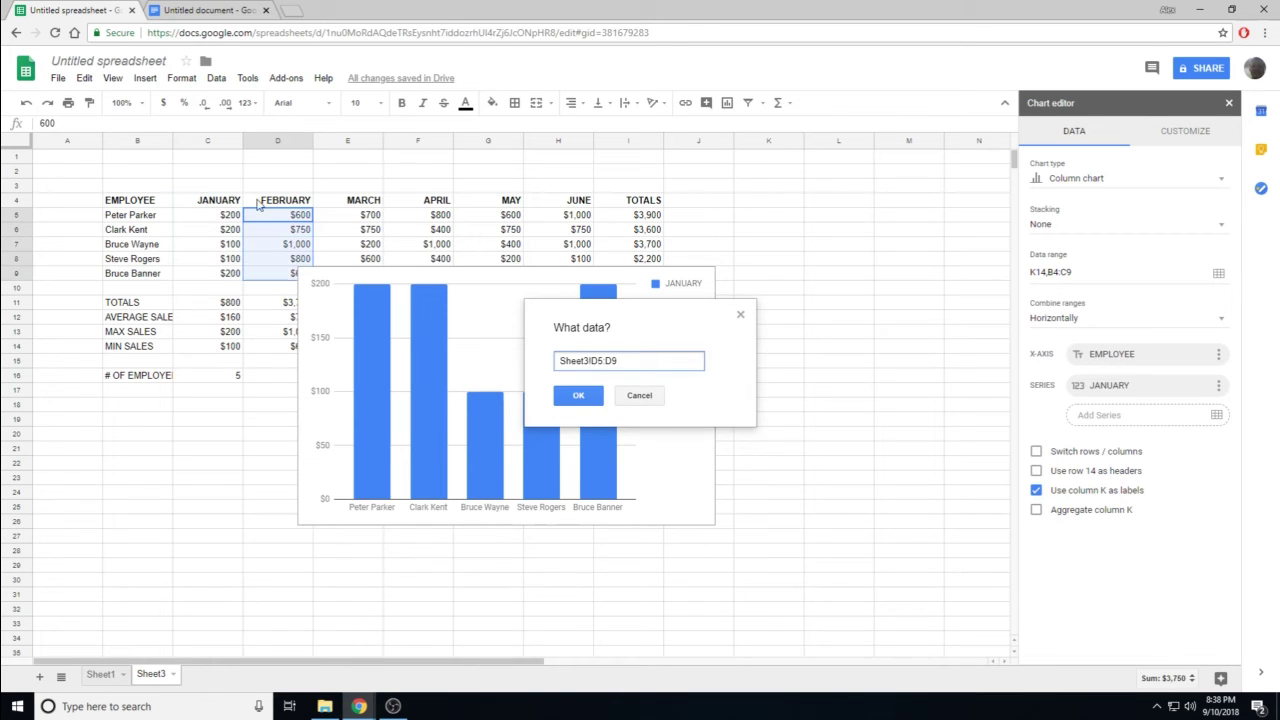
left_click(582, 396)
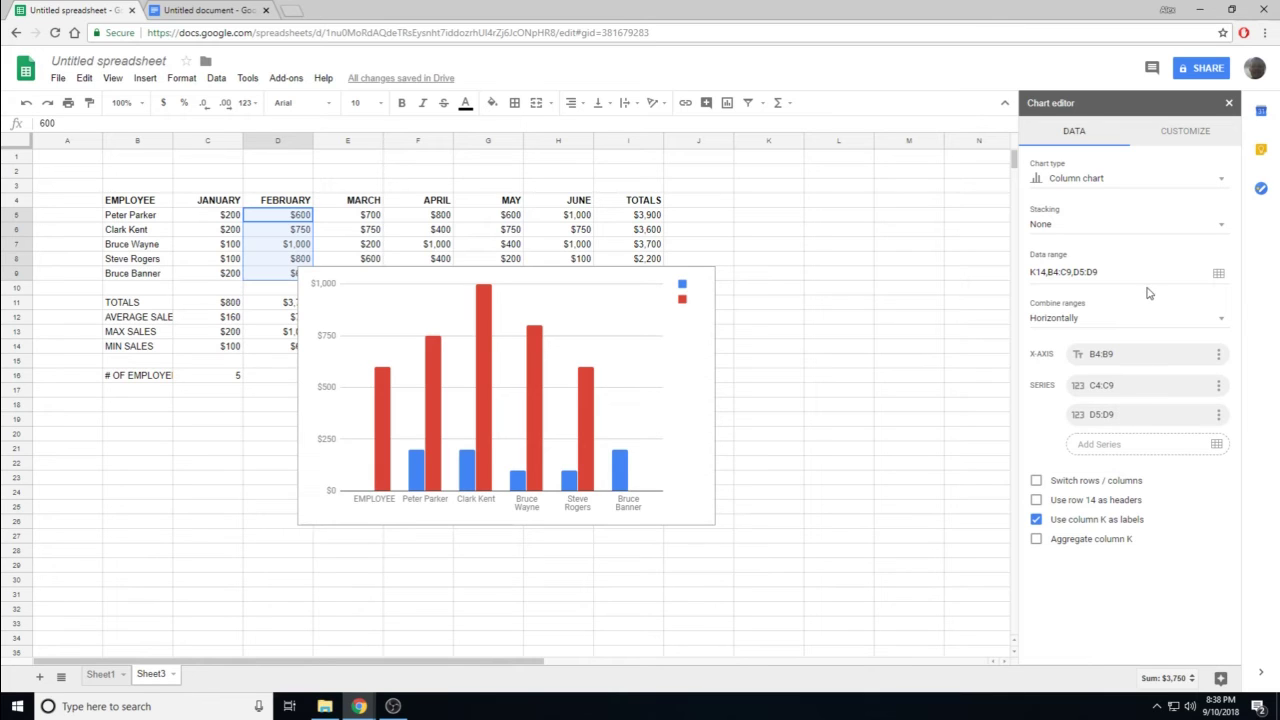
left_click(1219, 274)
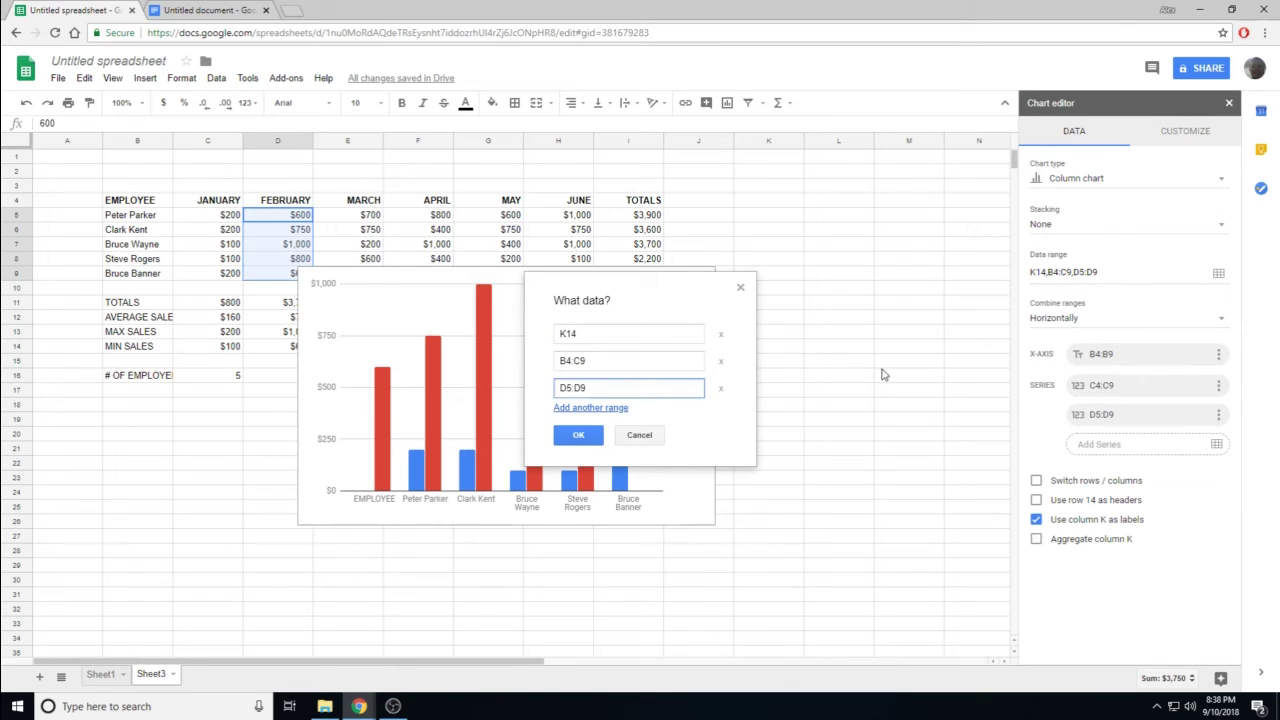
left_click(719, 392)
left_click(576, 408)
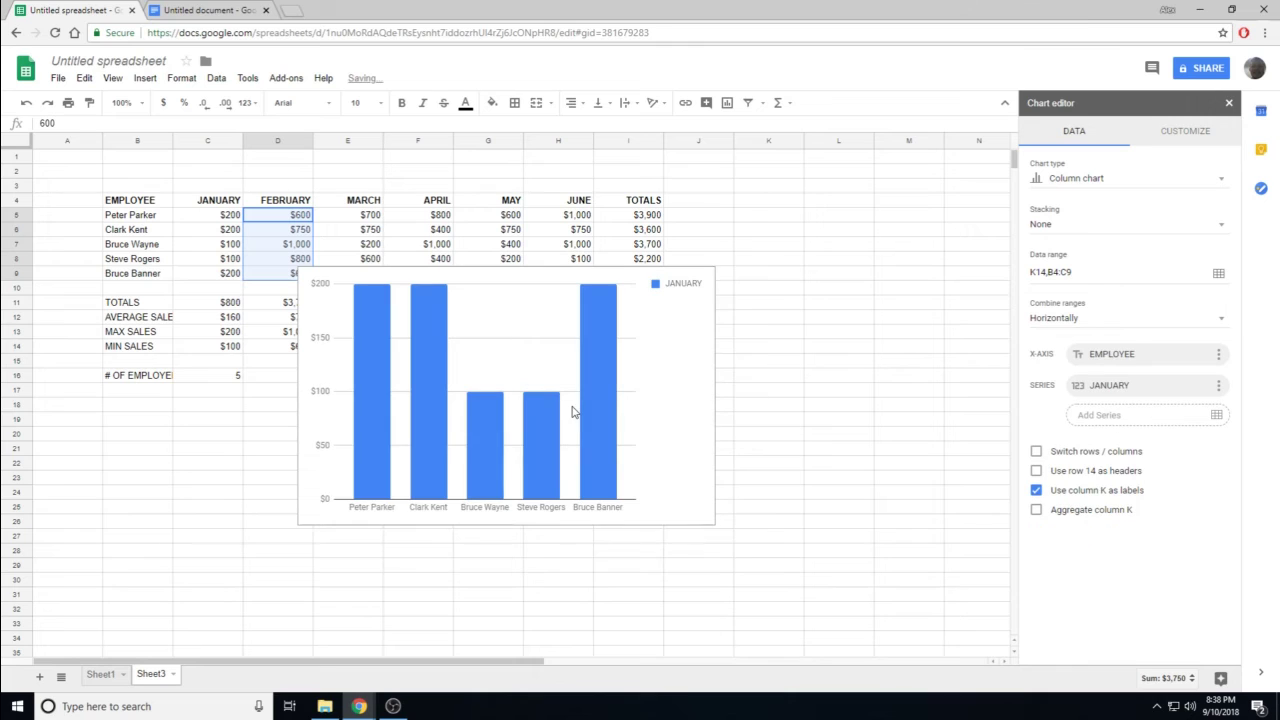
Step: Drag the chart down to rows 16–33 so it no longer covers the table
left_click(540, 264)
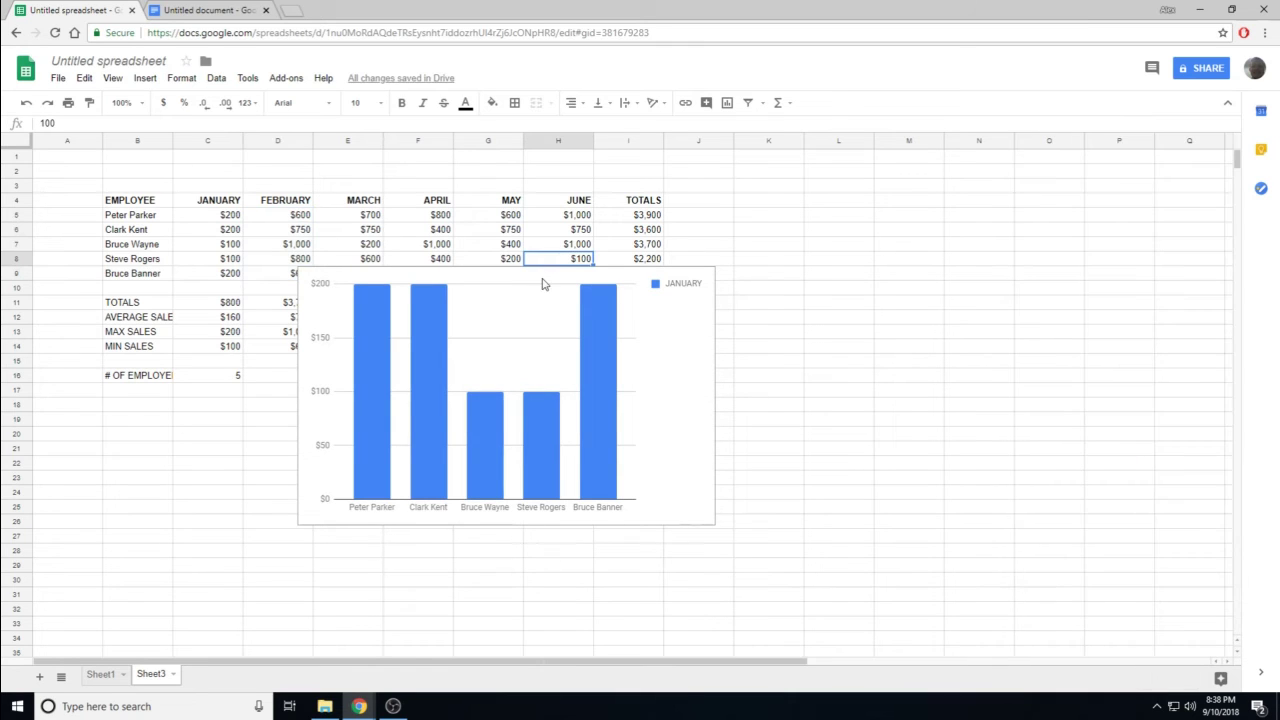
left_click(548, 269)
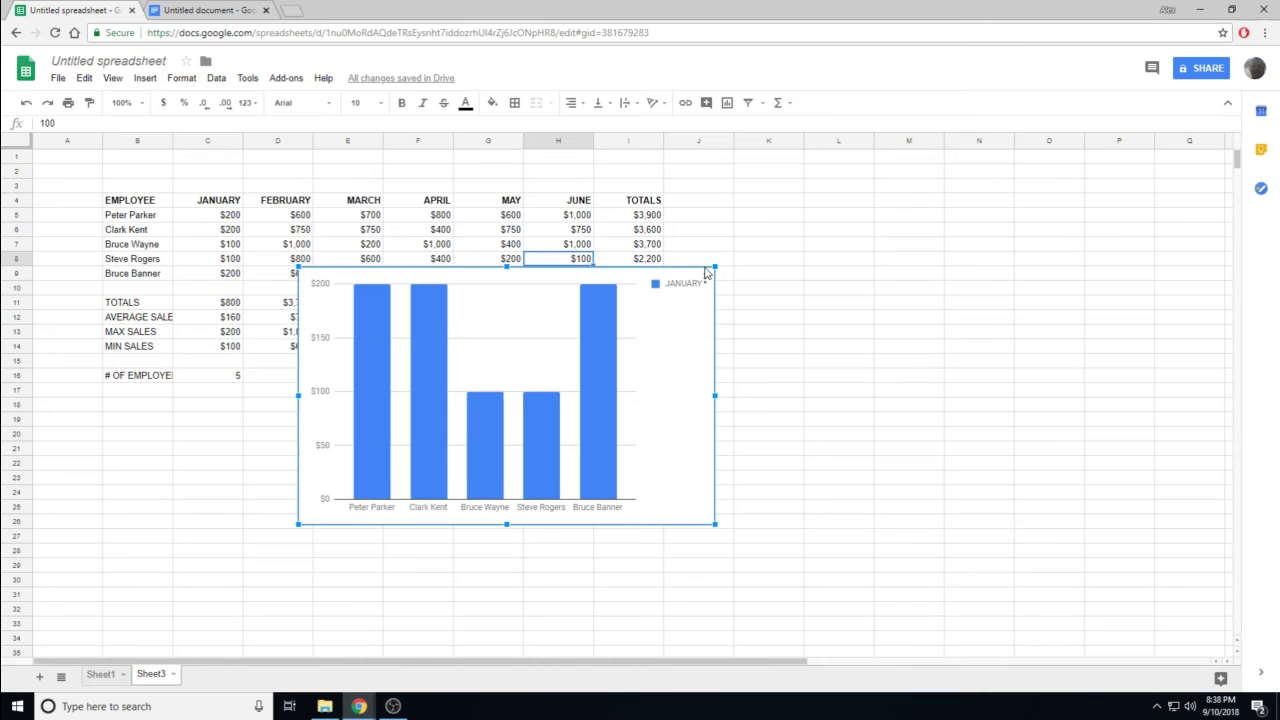
left_click_drag(706, 272, 625, 381)
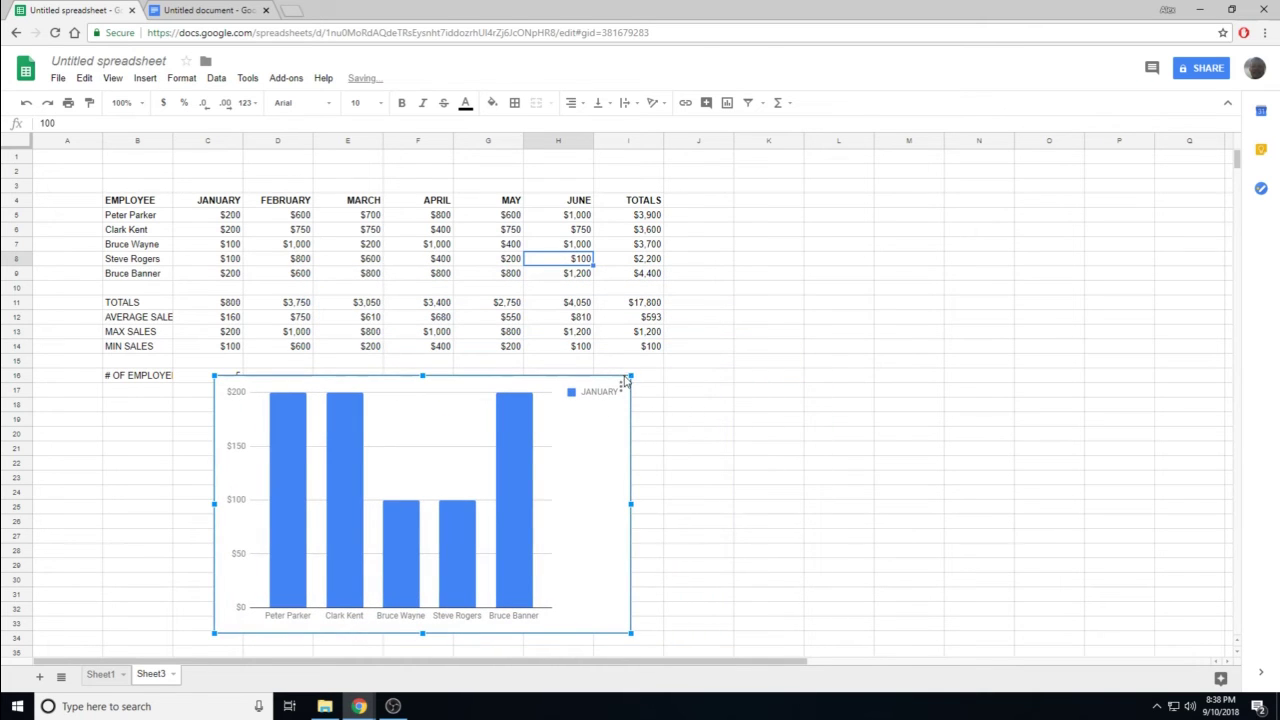
left_click(797, 362)
Step: Reopen the chart editor via the chart's Edit chart option
left_click(568, 424)
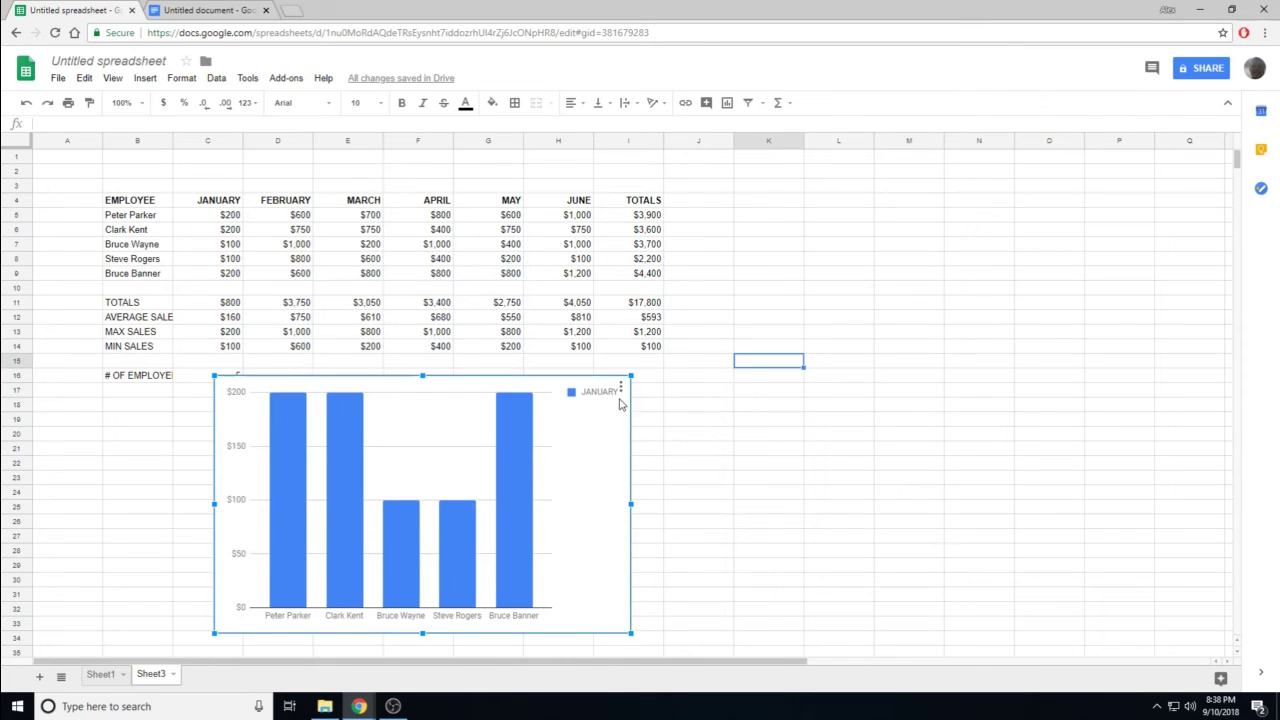
left_click(621, 388)
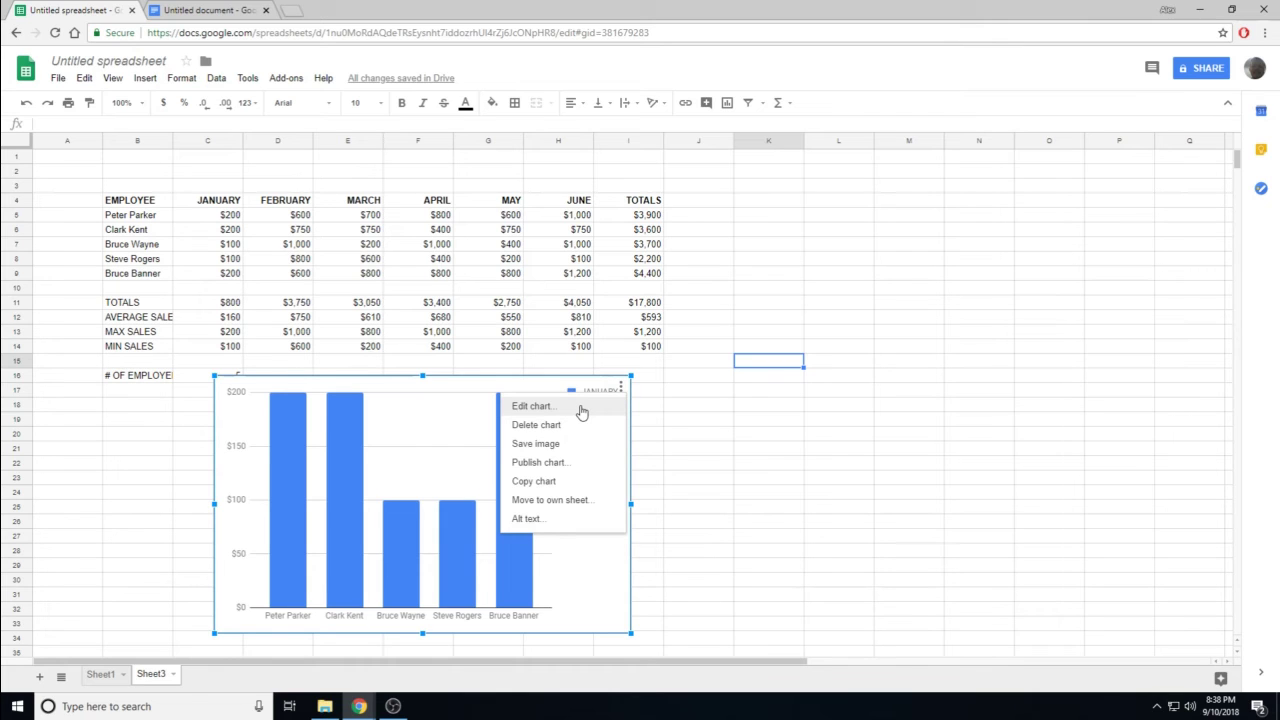
left_click(582, 410)
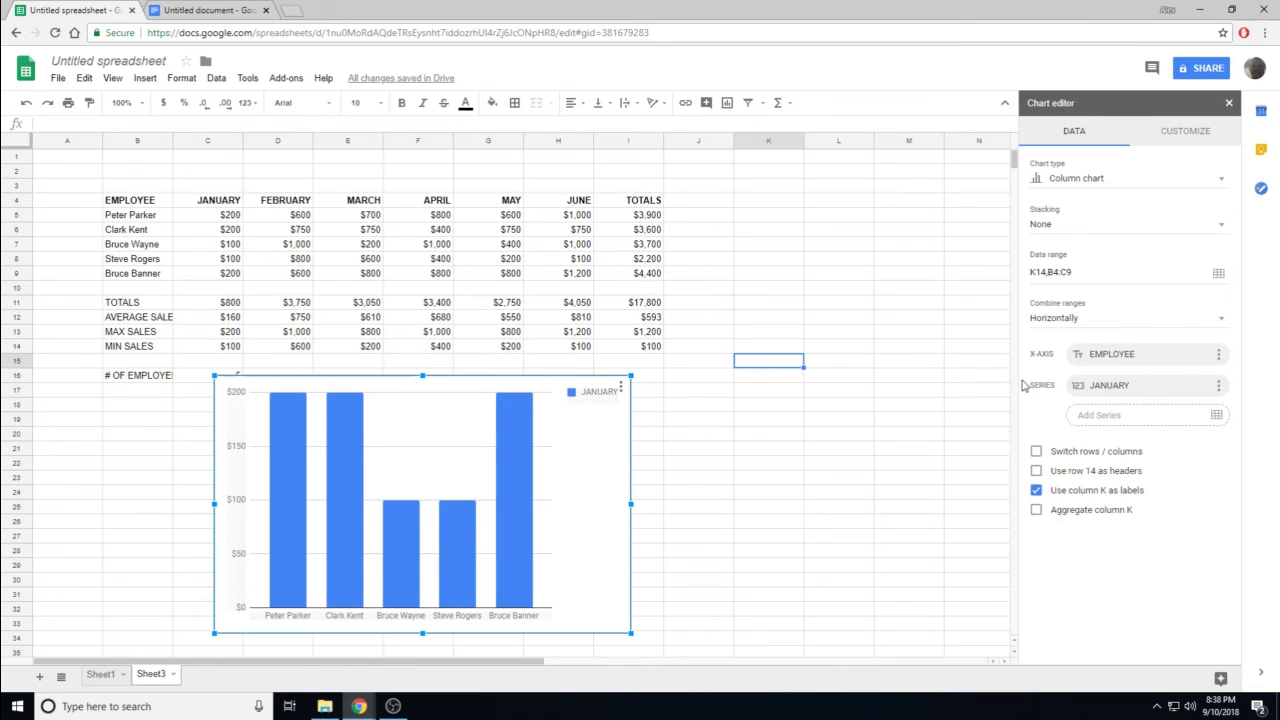
Step: Add FEBRUARY D4:D9, MARCH E4:E9 and APRIL F4:F9 as chart series
left_click(1160, 418)
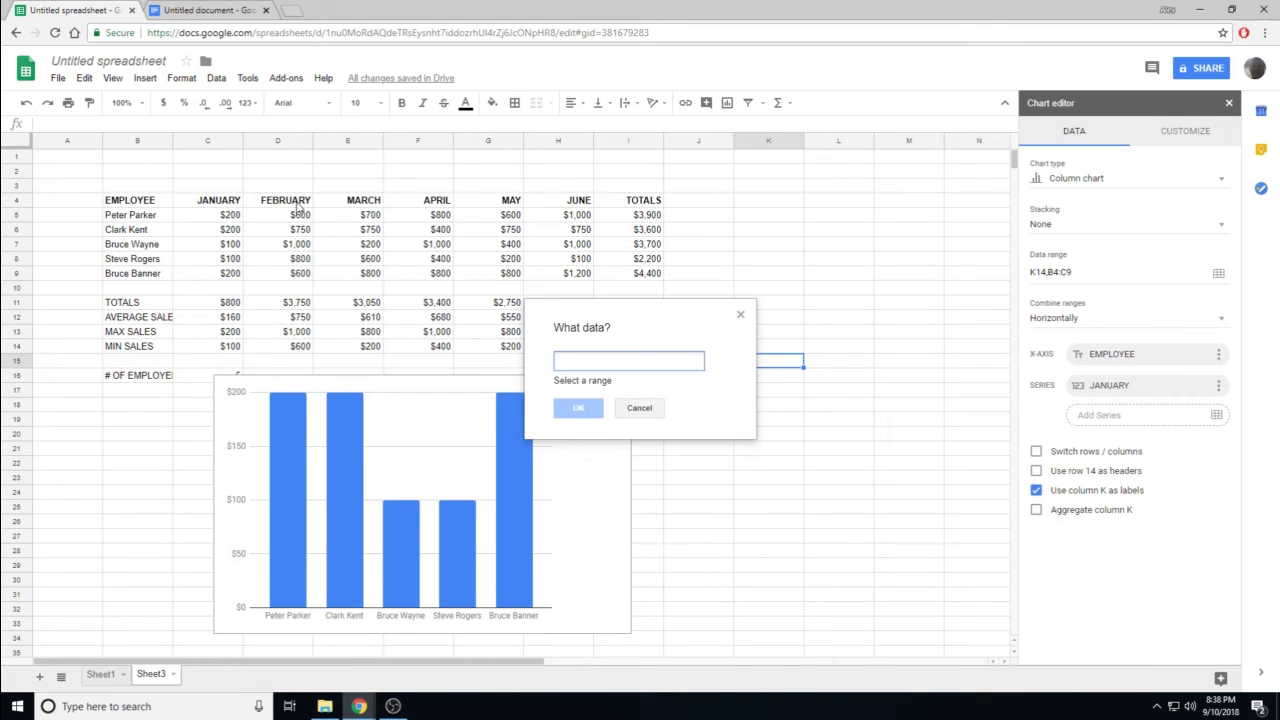
left_click_drag(297, 205, 297, 280)
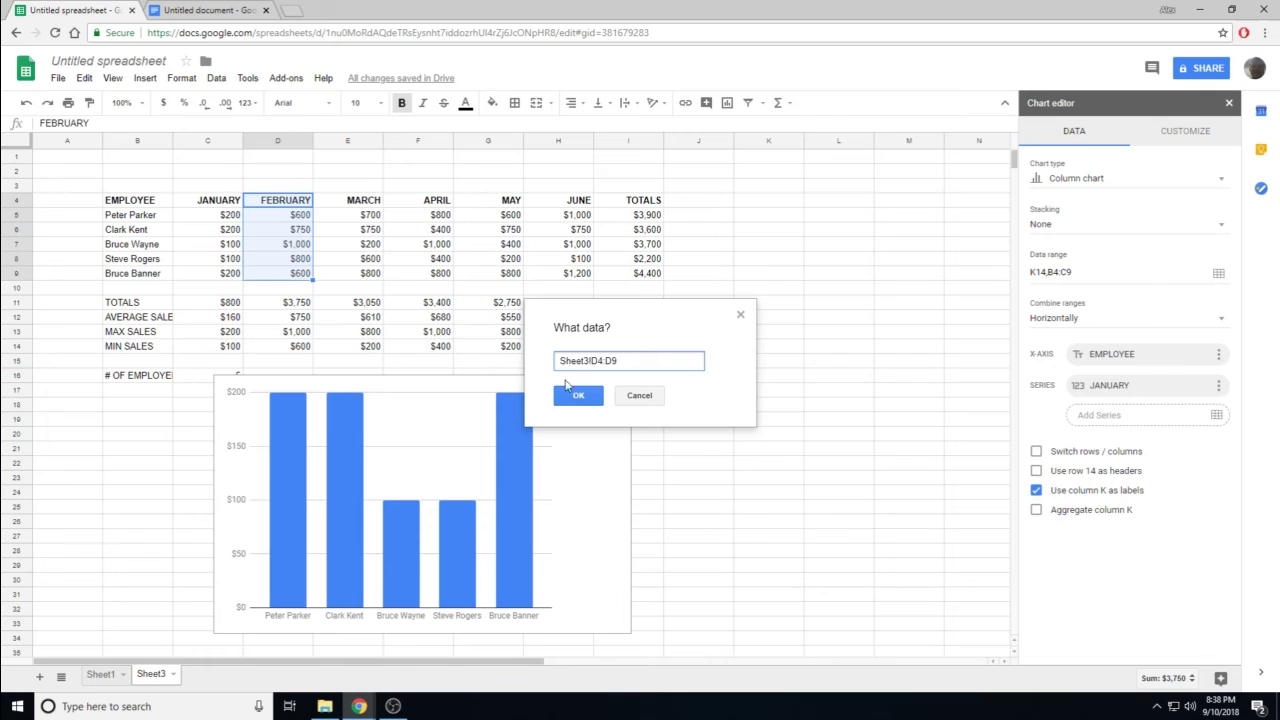
left_click(581, 396)
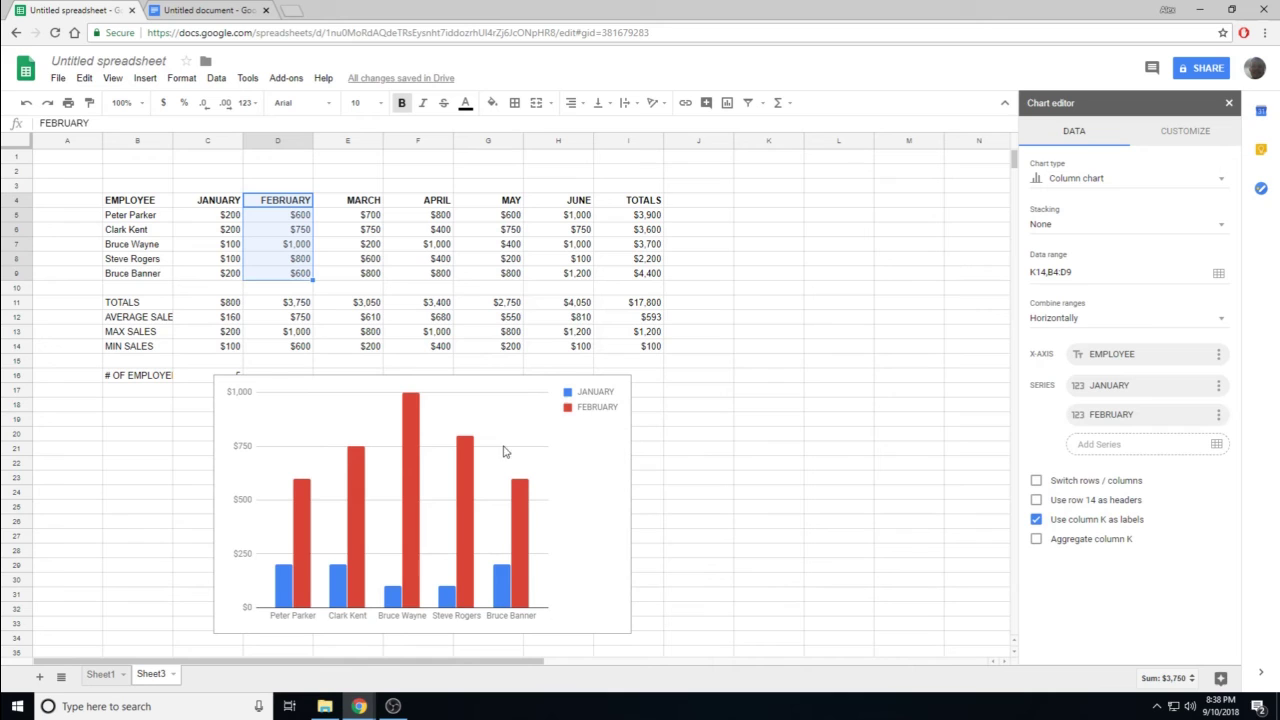
left_click(1216, 446)
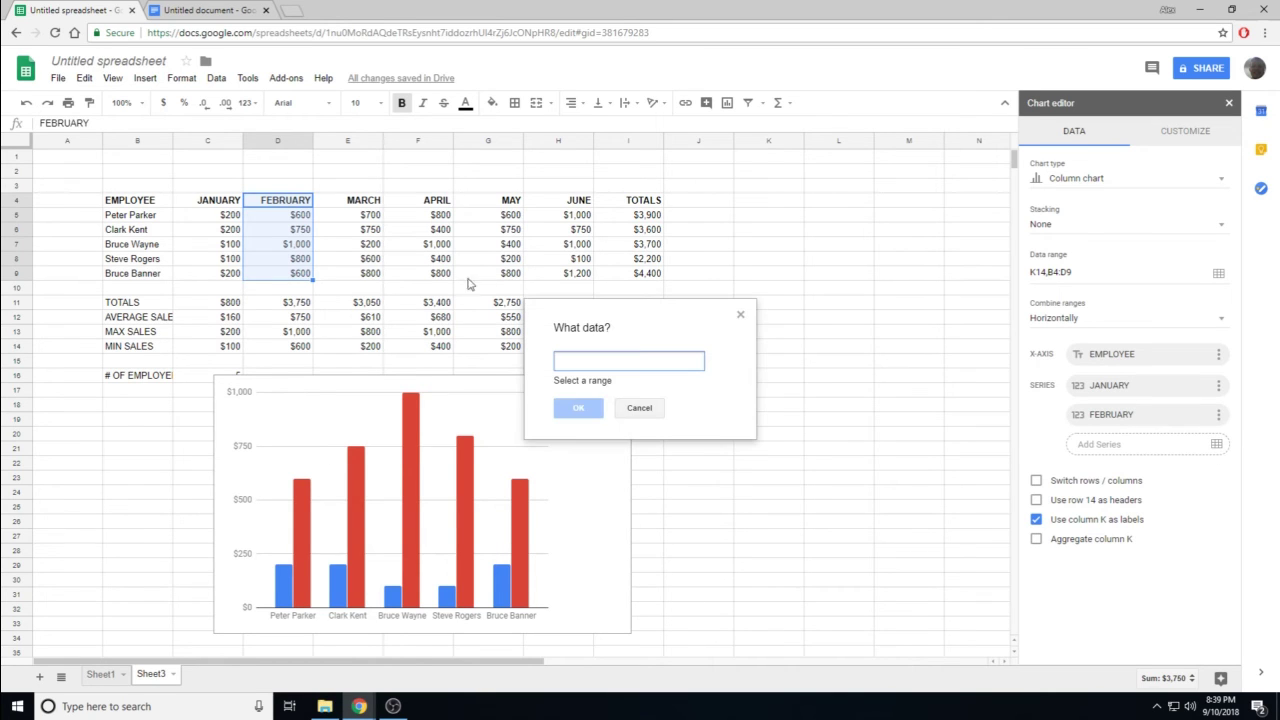
left_click_drag(360, 203, 367, 276)
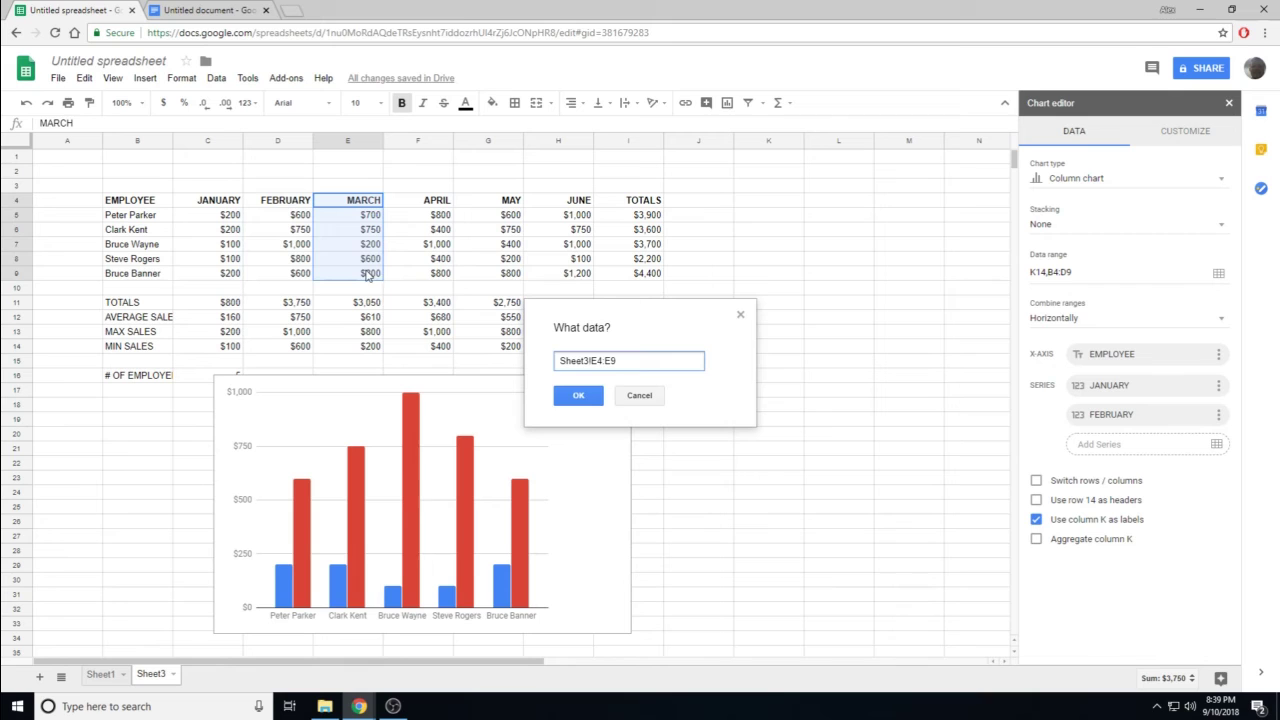
left_click(578, 395)
left_click(1218, 475)
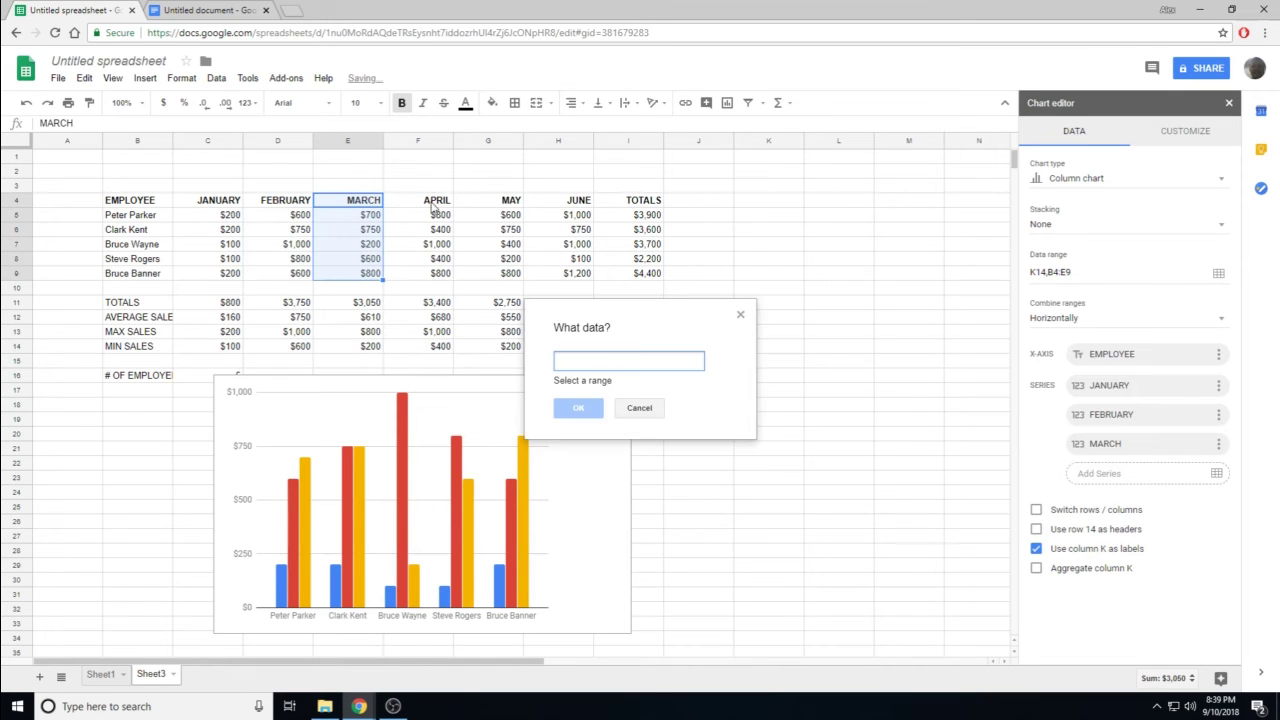
left_click_drag(432, 200, 448, 280)
left_click(578, 395)
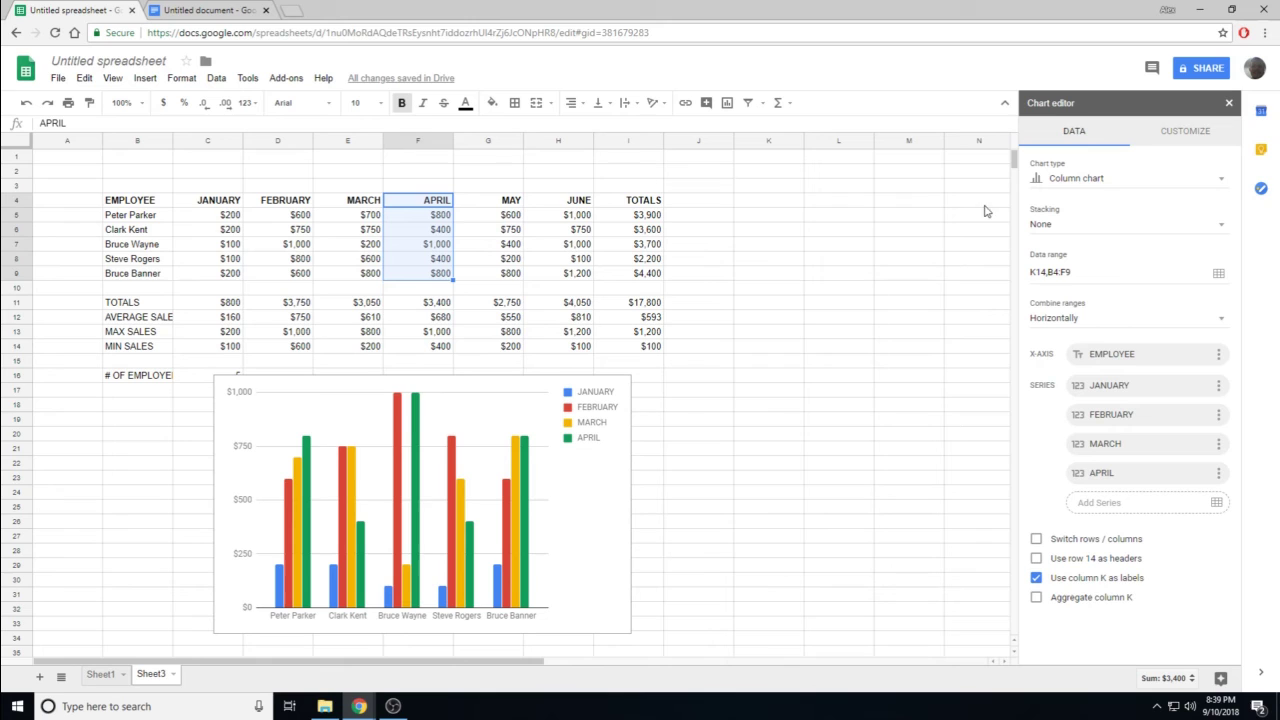
left_click(1176, 135)
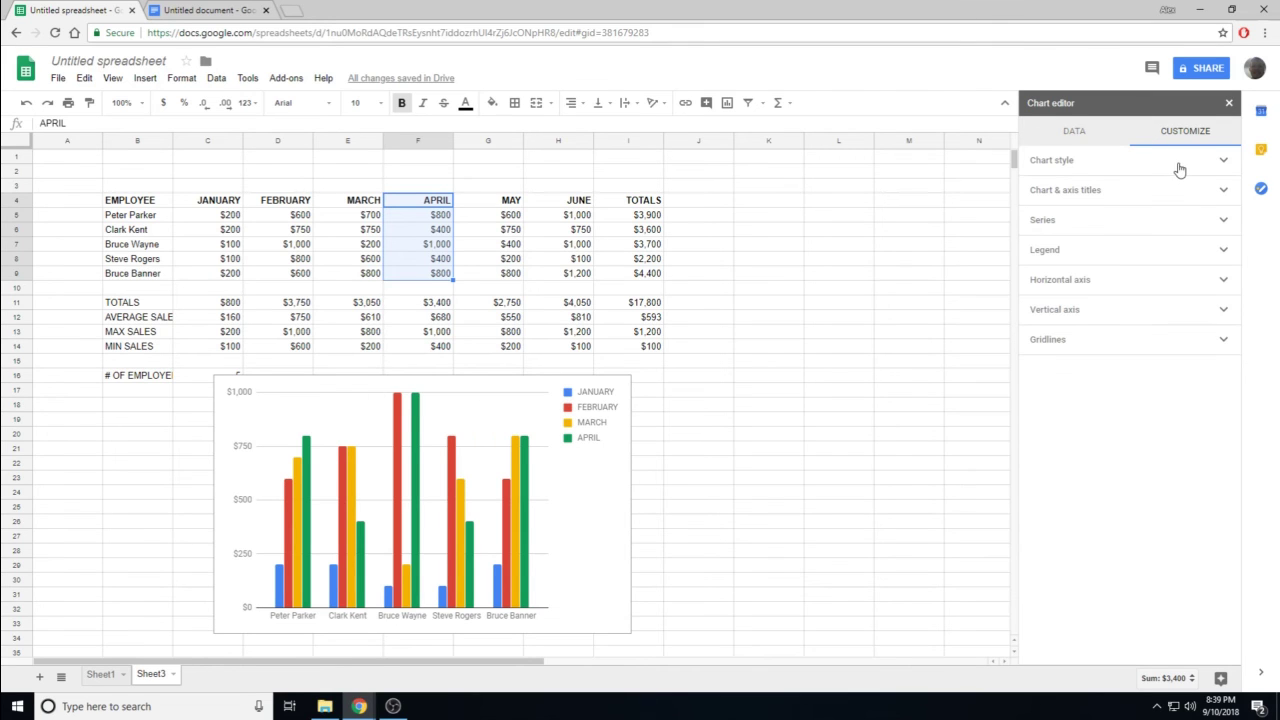
Step: Title the chart 'Performance Review', fixing the 'Performace' misspelling via the spelling suggestion
left_click(1222, 192)
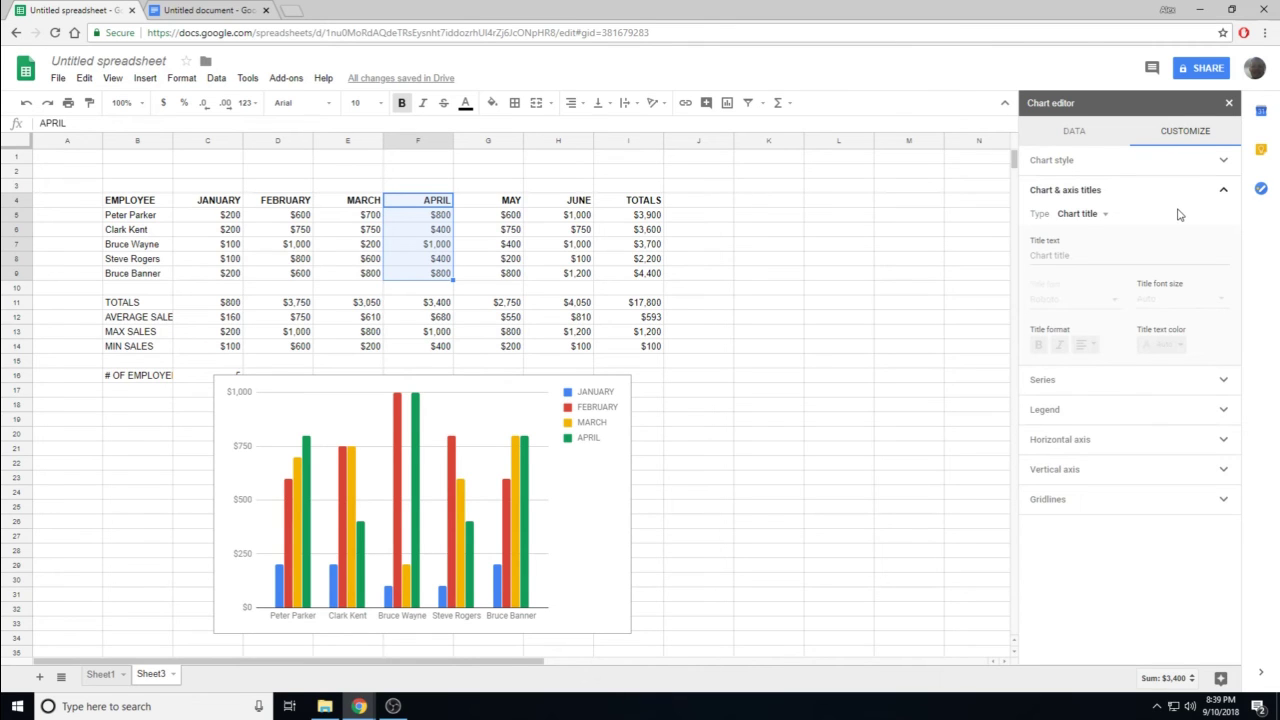
left_click(1072, 257)
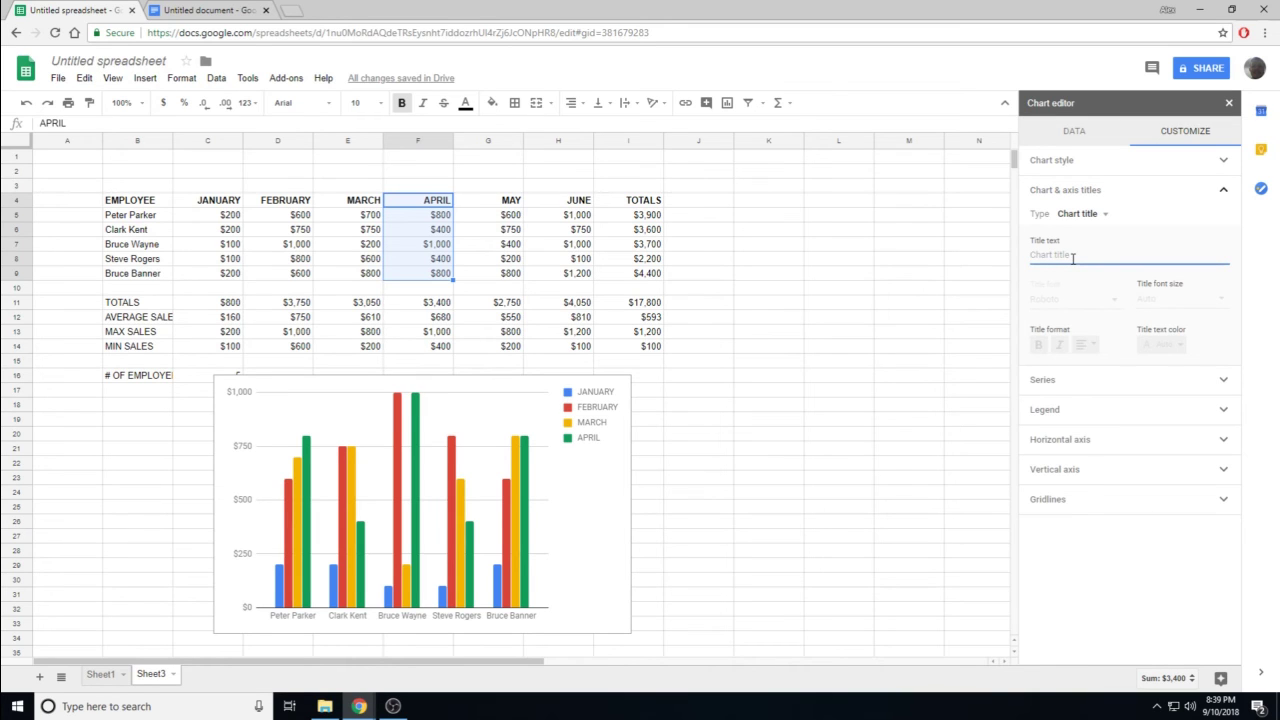
type("P")
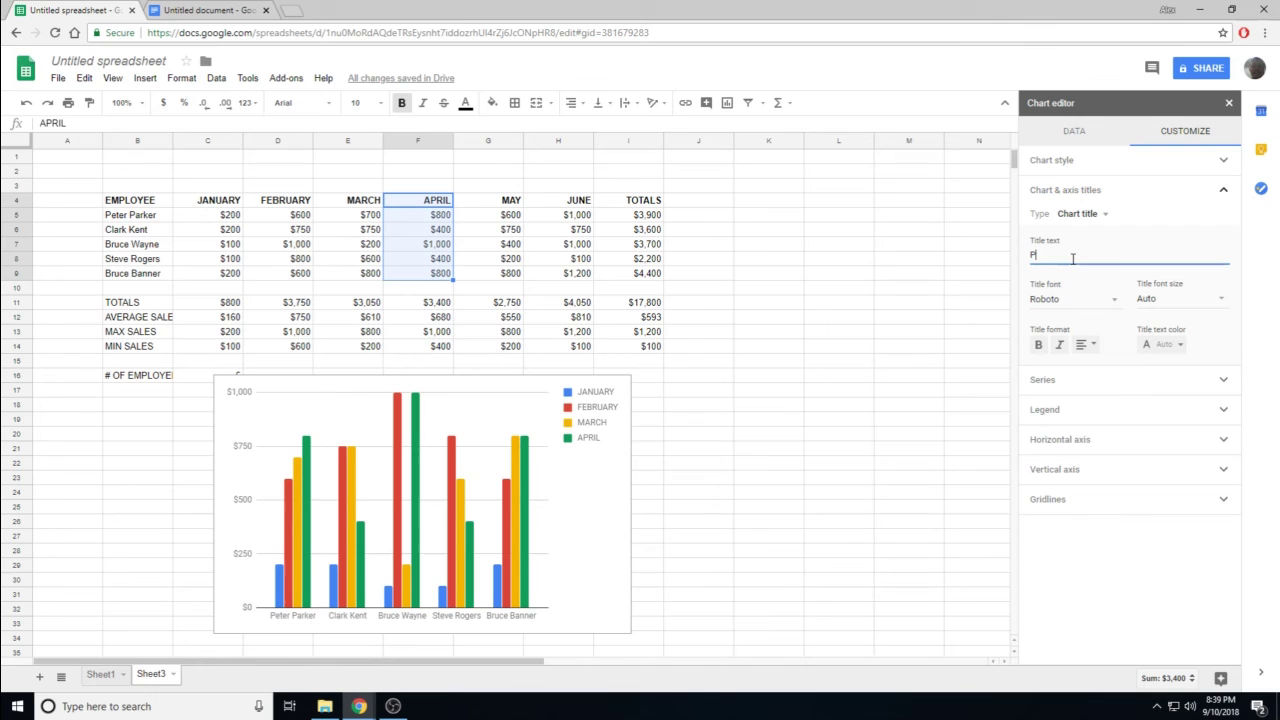
type("erformace ")
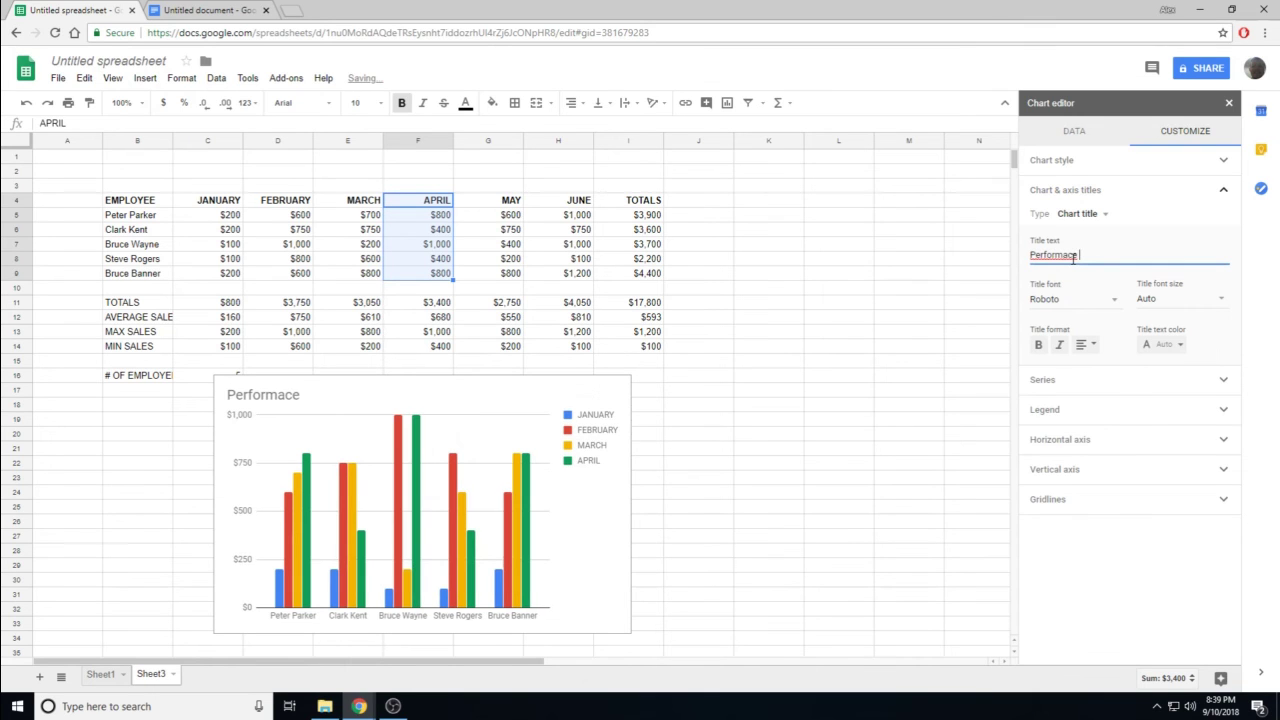
type("REview")
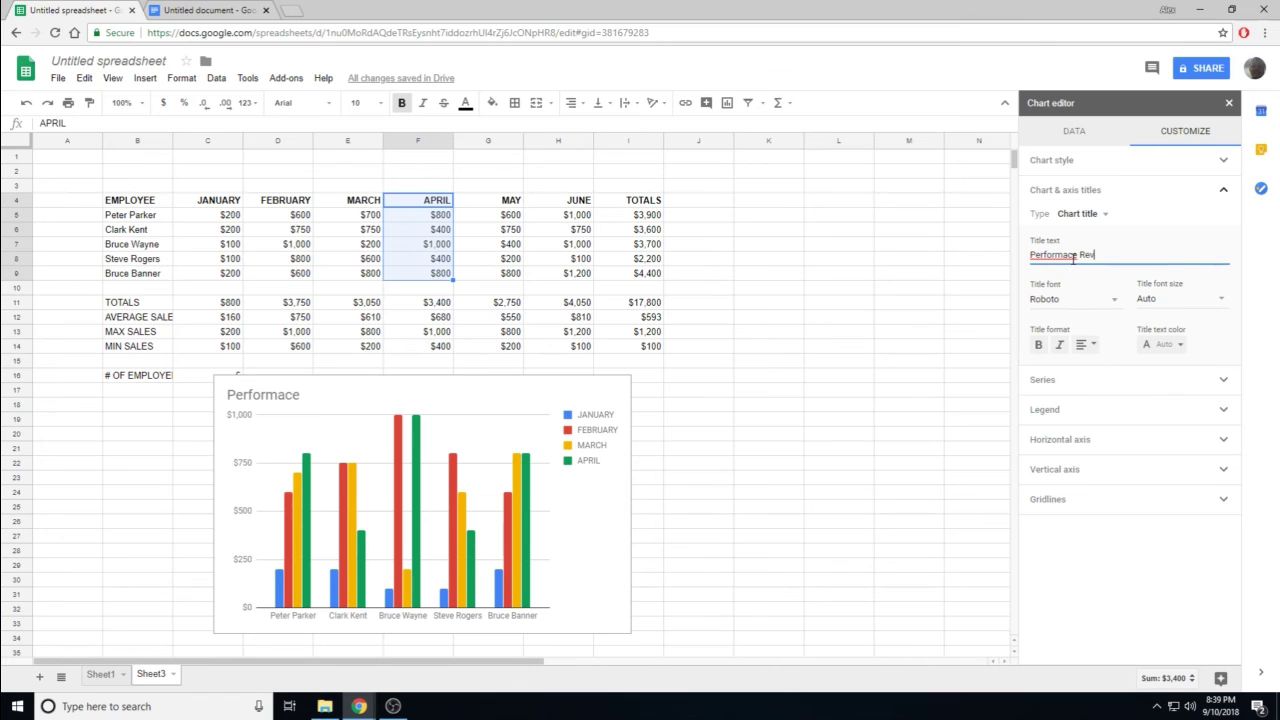
right_click(1062, 255)
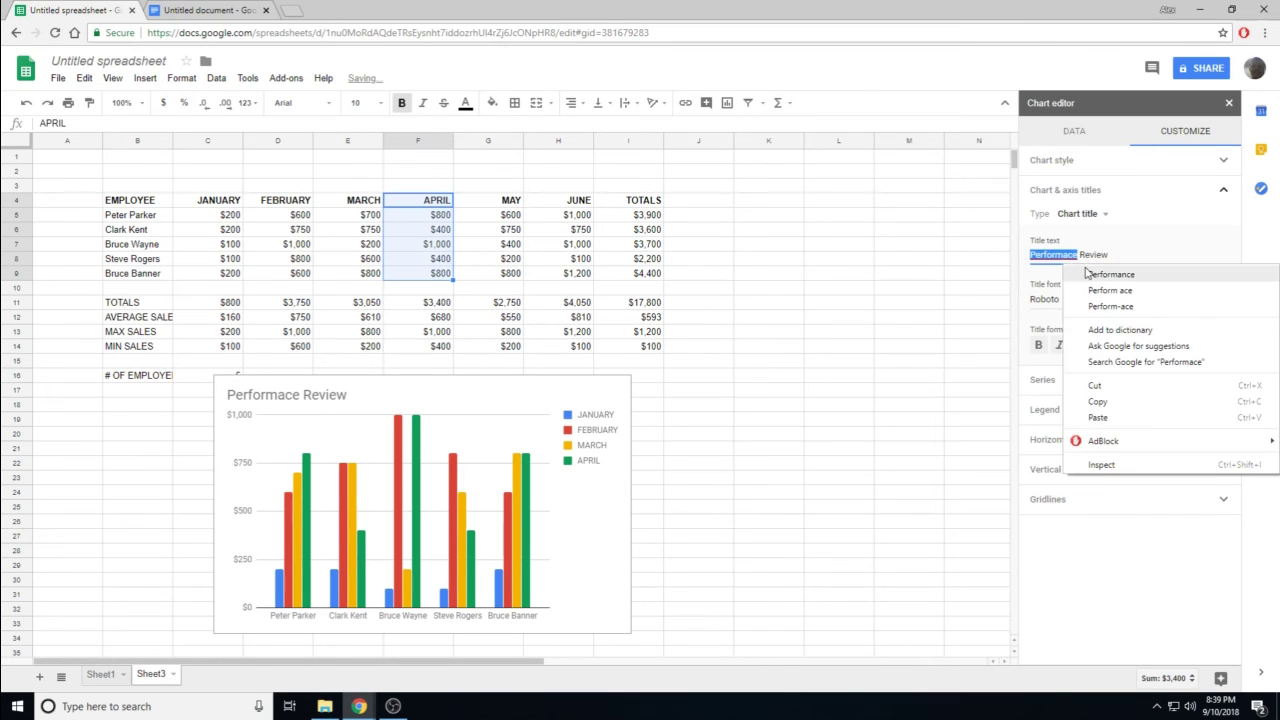
left_click(1088, 270)
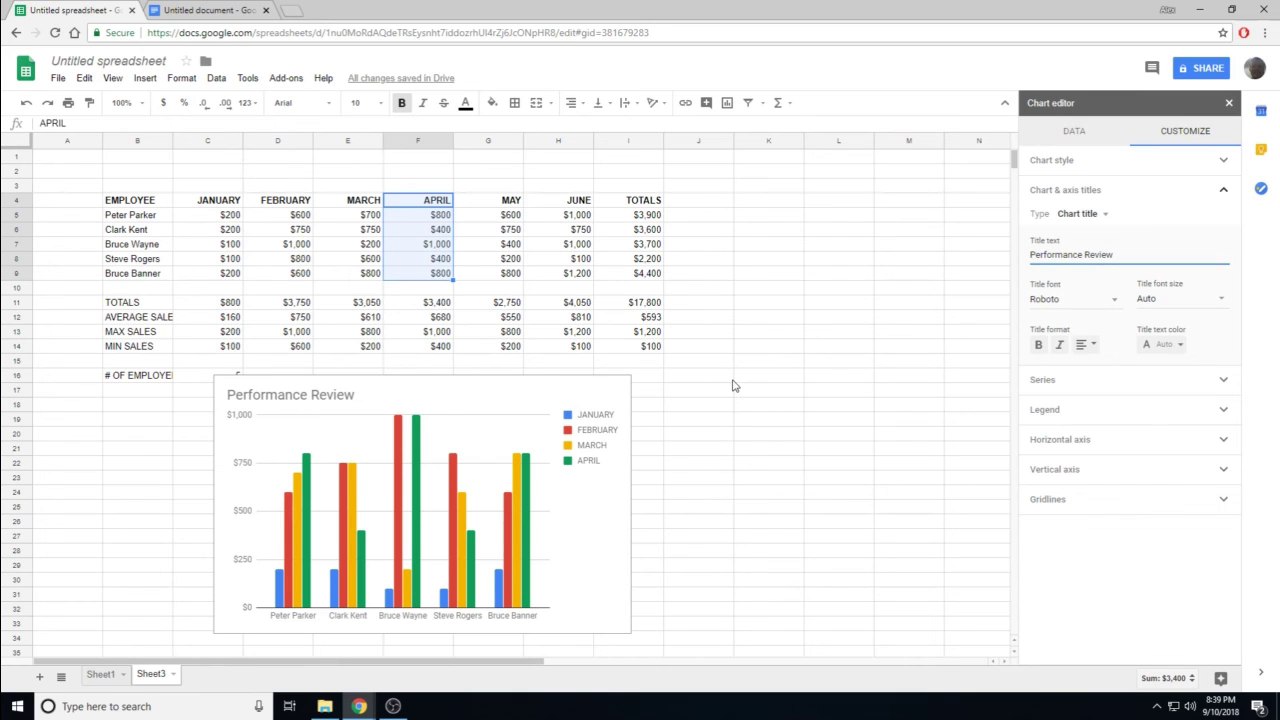
left_click(1058, 443)
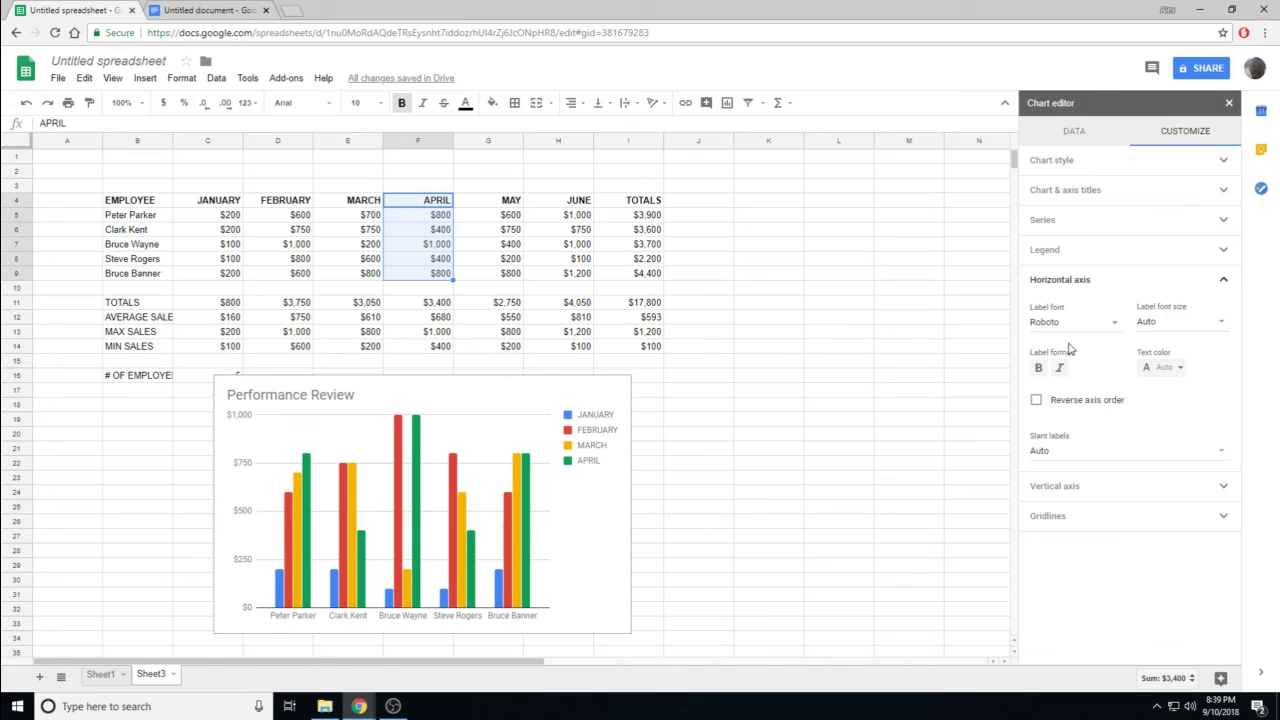
Step: Switch the title type to Horizontal axis title and begin typing 'Employee' as its text
left_click(1060, 160)
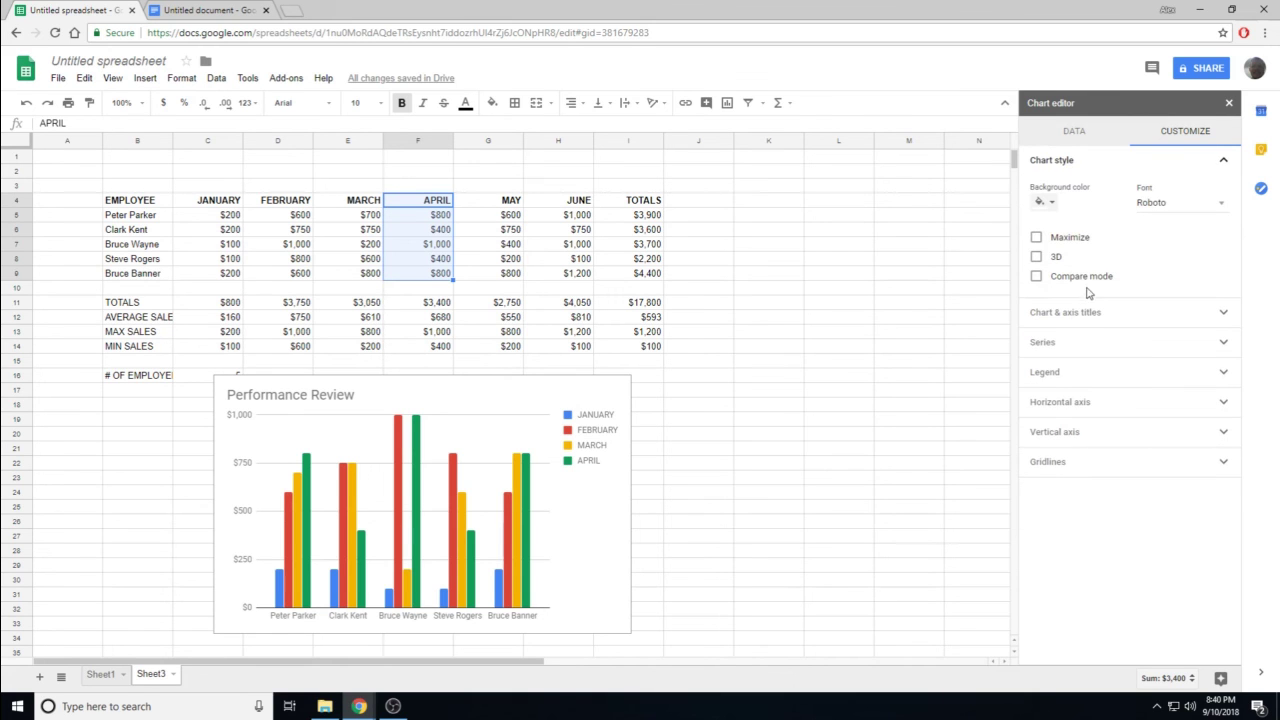
left_click(1093, 314)
left_click(1092, 200)
left_click(1095, 219)
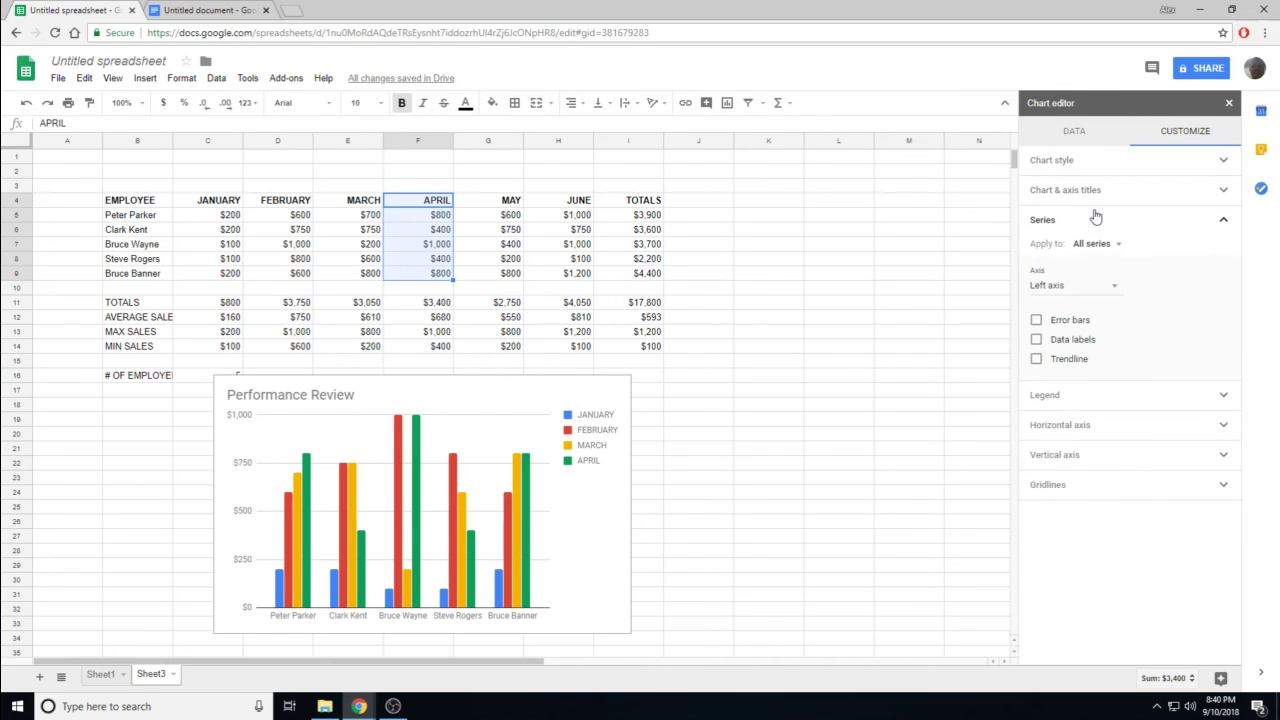
left_click(1090, 190)
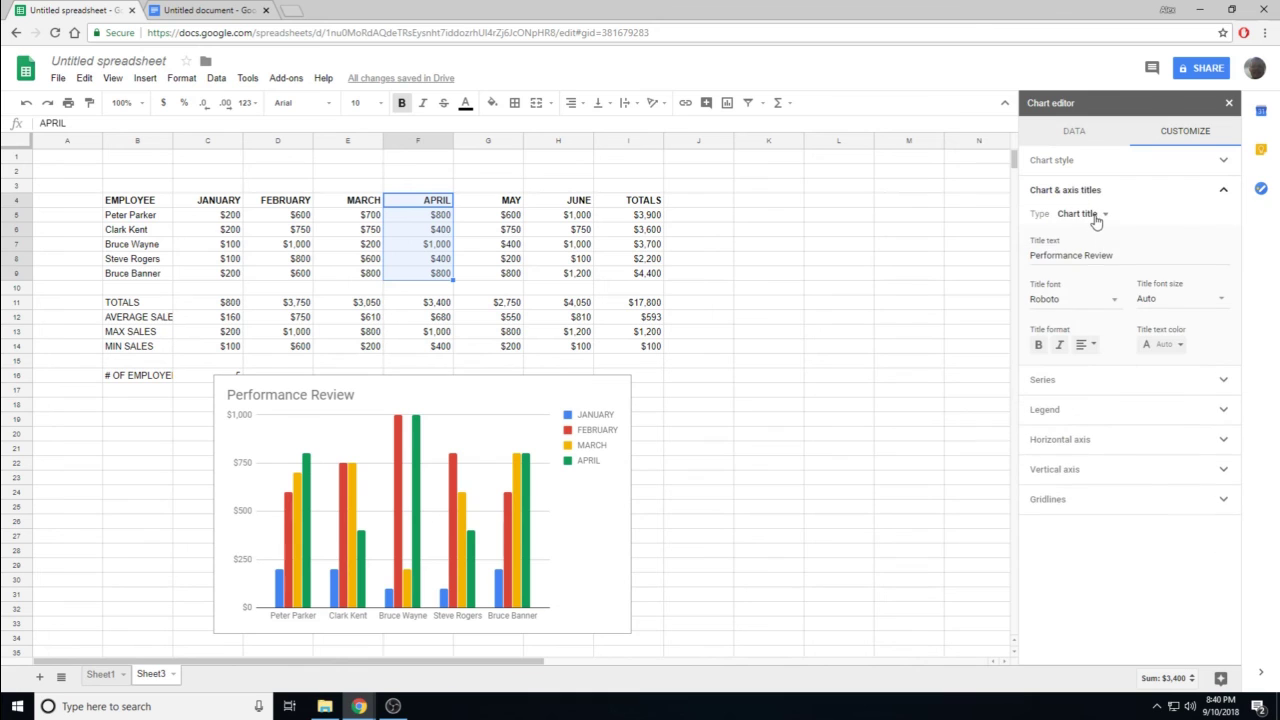
left_click(1080, 214)
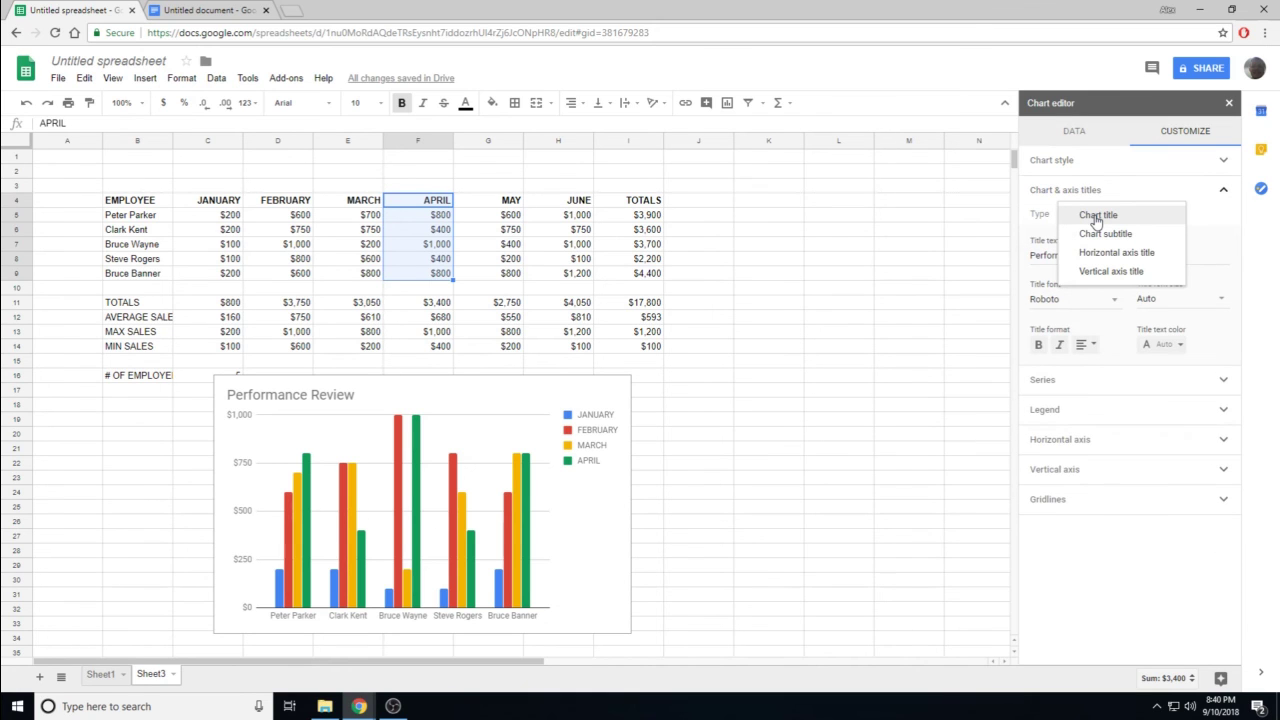
left_click(1110, 253)
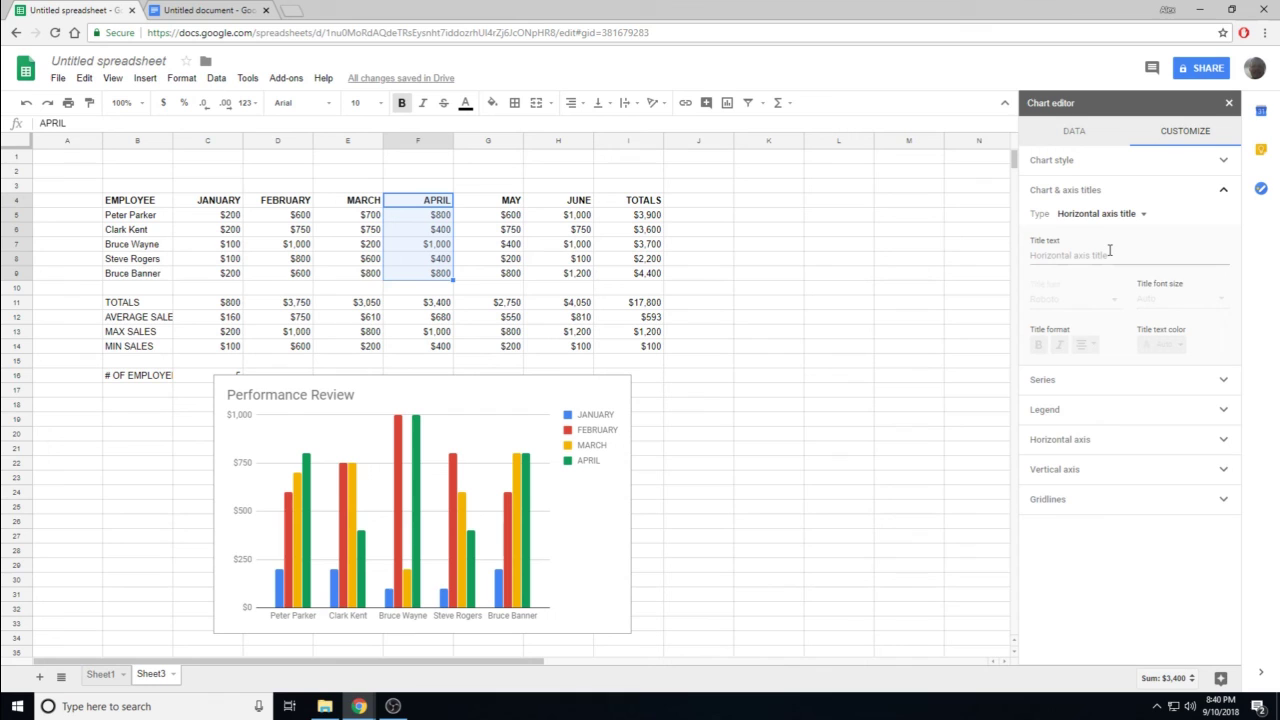
left_click(1107, 255)
type("Employee")
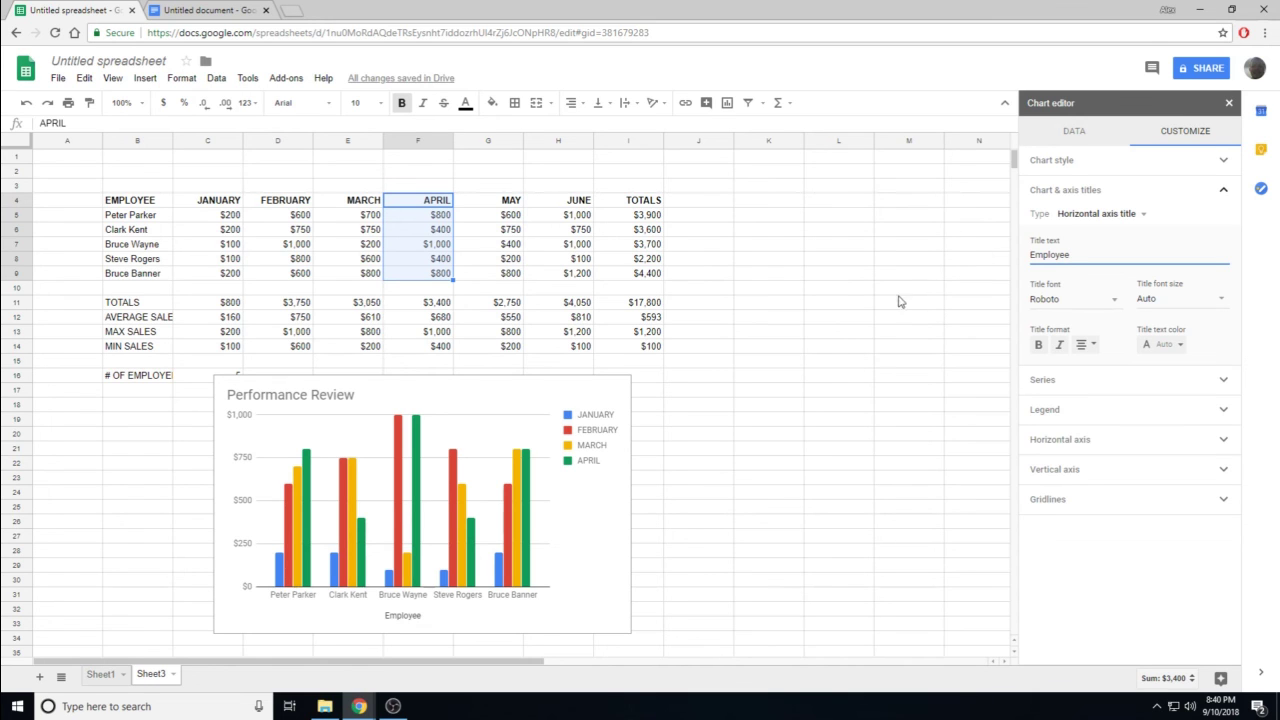
Step: Drag the chart beside the table over columns G–L, then move it to its own sheet, Chart1
left_click(904, 354)
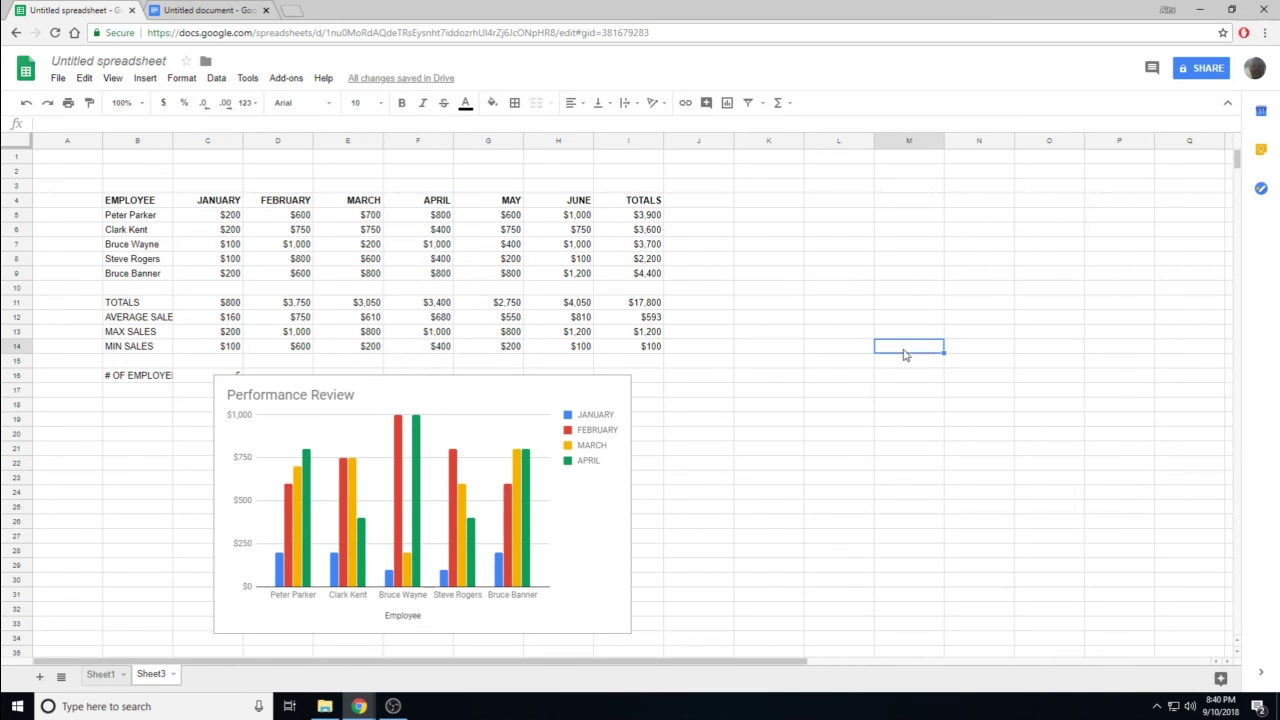
left_click_drag(458, 377, 743, 252)
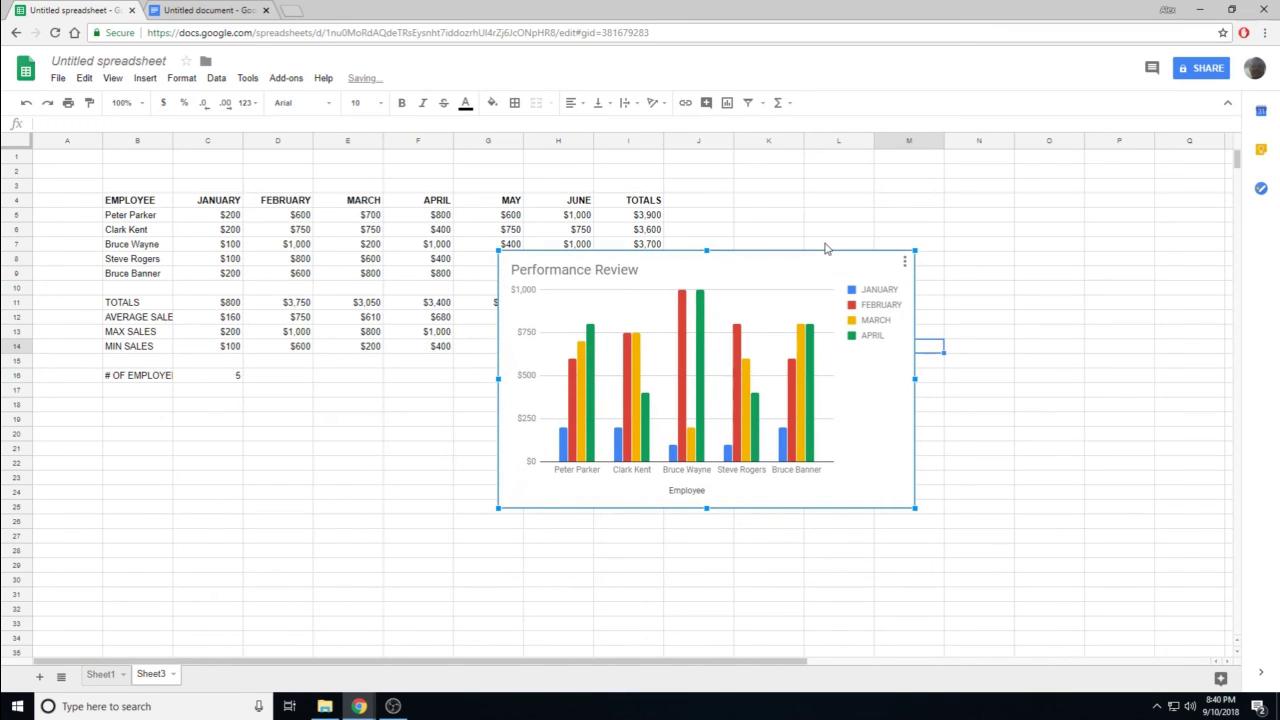
left_click(904, 262)
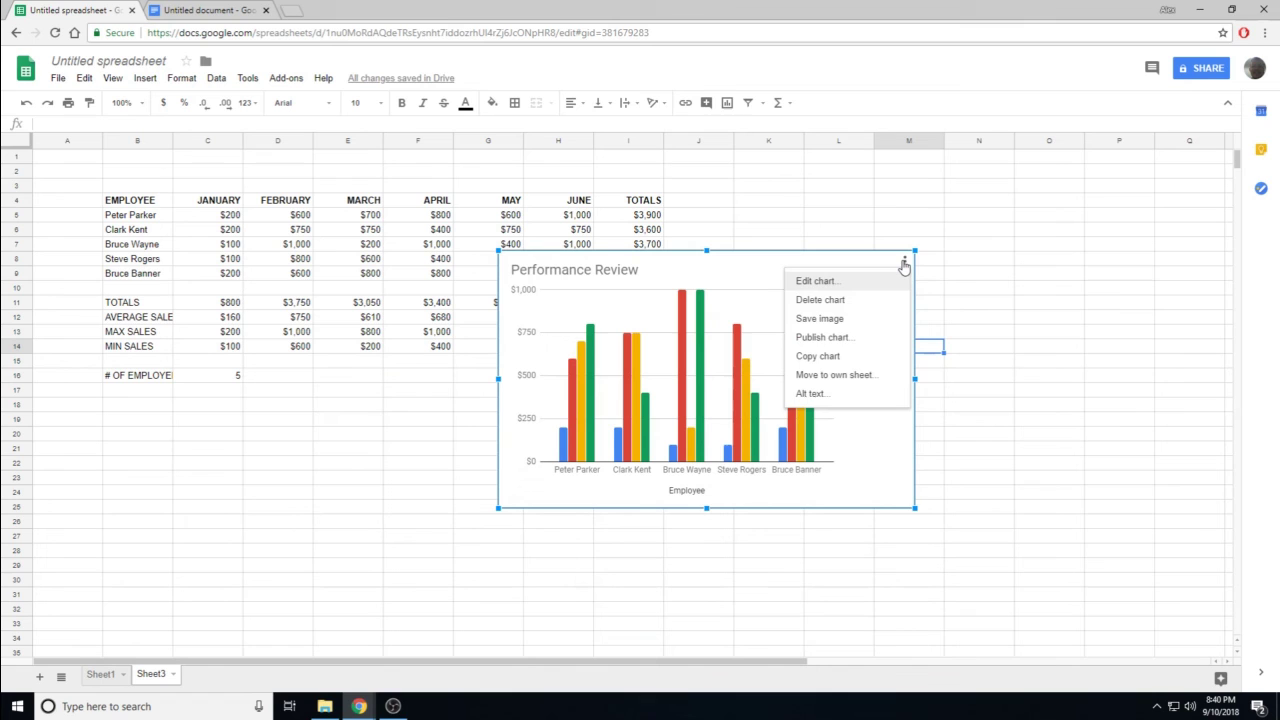
left_click(868, 384)
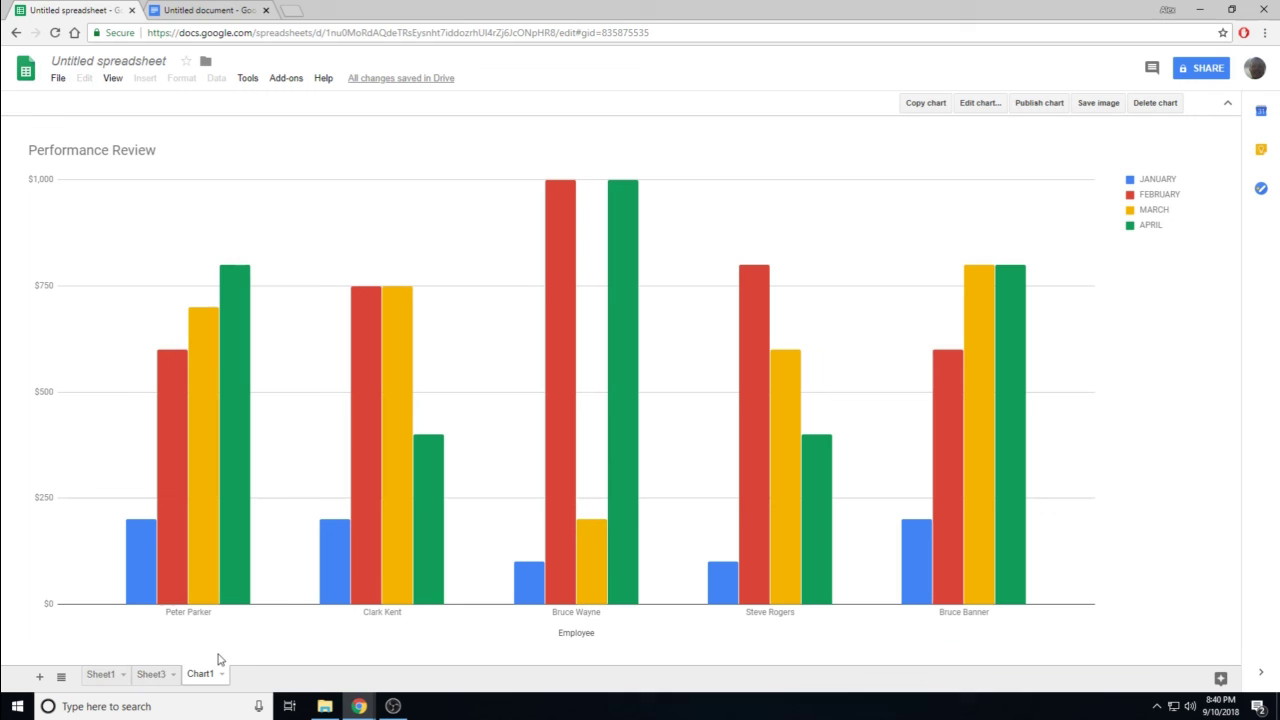
Step: Download the Performance Review chart on the Chart1 sheet as a PNG image
left_click(152, 677)
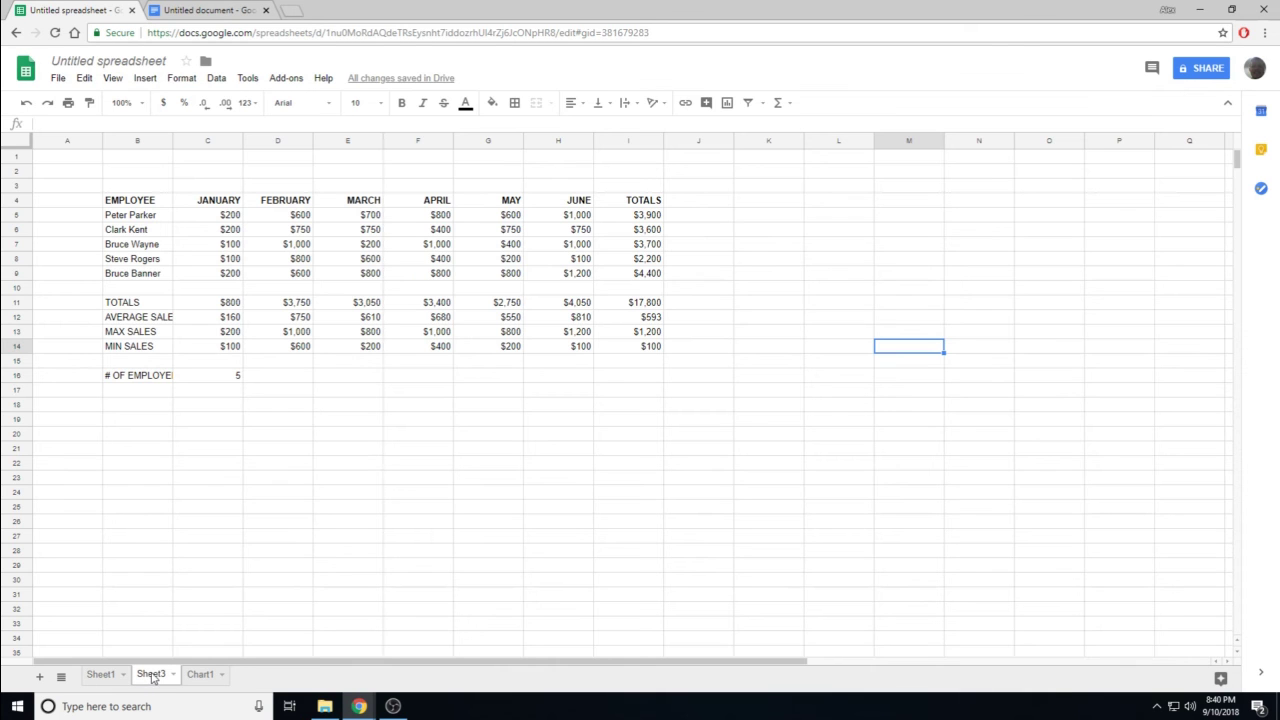
left_click(202, 676)
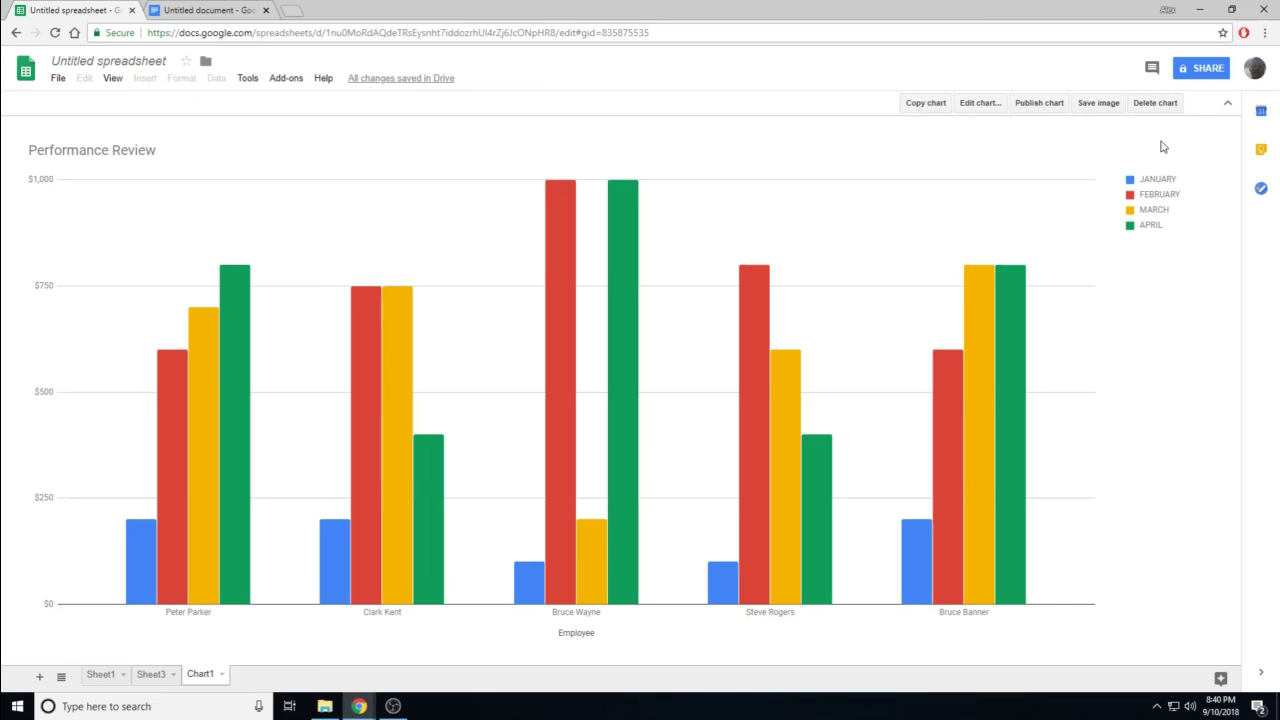
left_click(1095, 104)
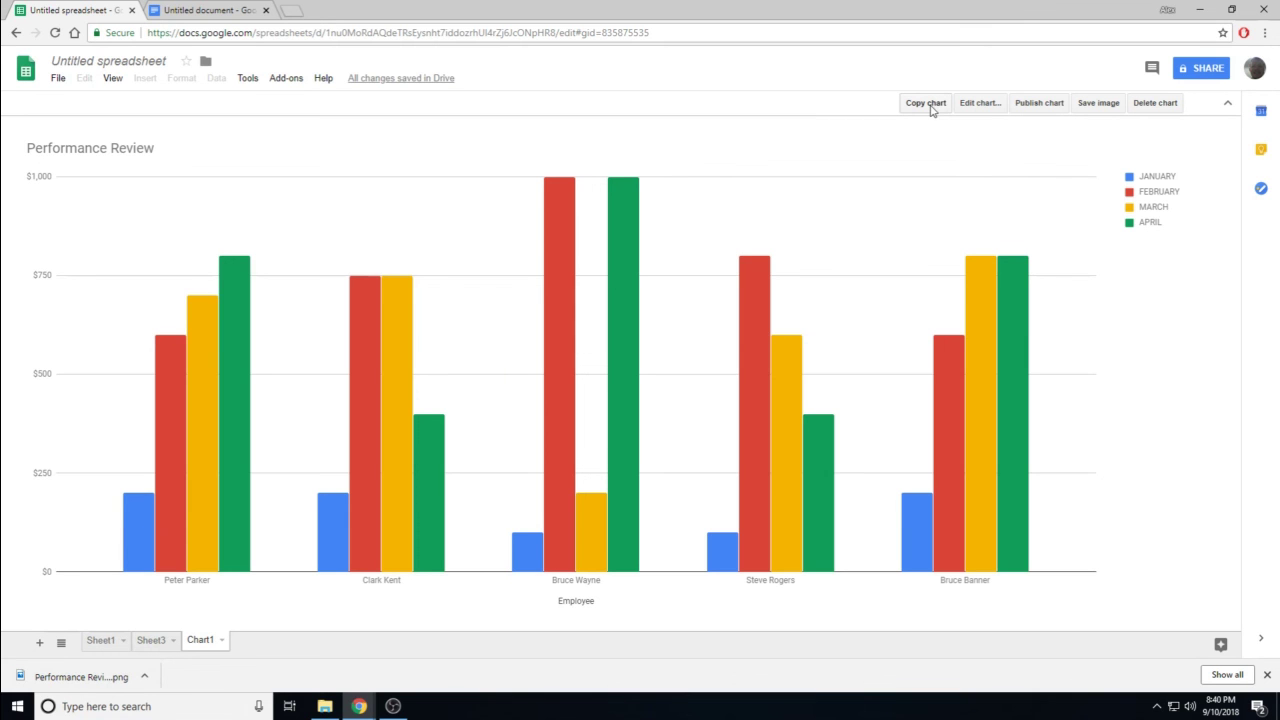
Step: In the Google Doc, end the bullet list after 'Making a chart' and paste the chart image below
left_click(225, 12)
left_click_drag(624, 600, 636, 613)
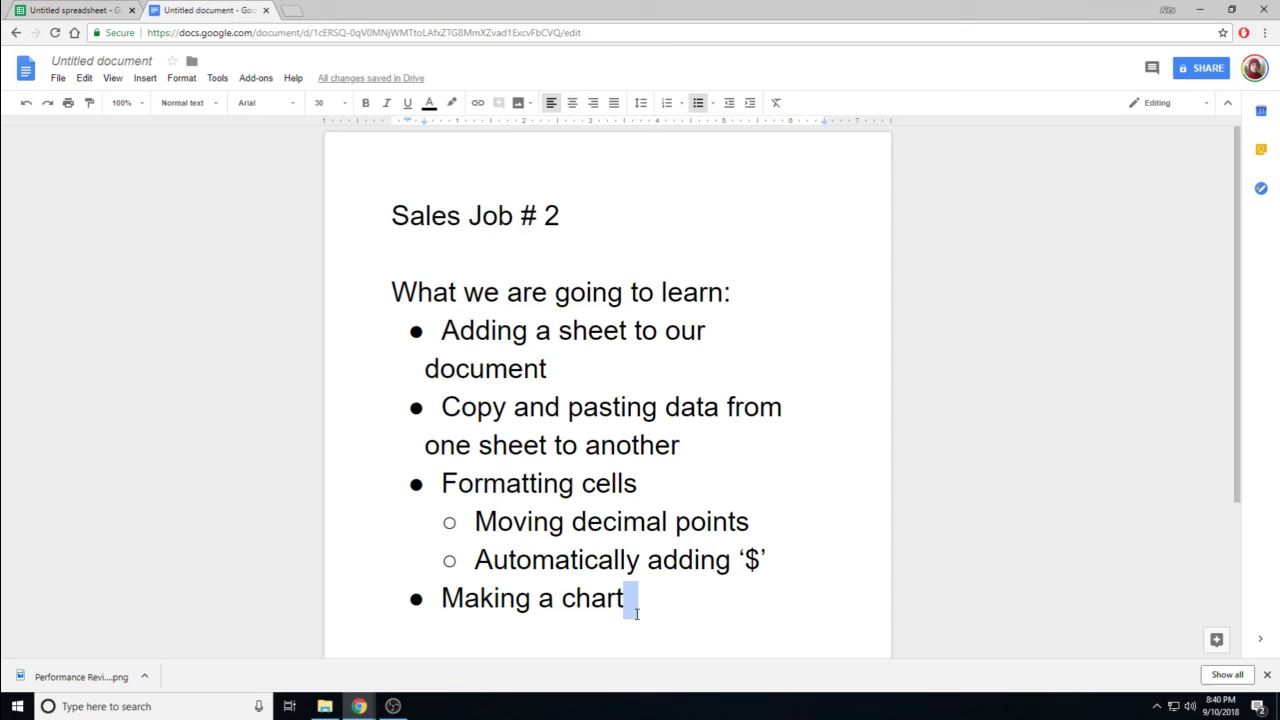
key("Return")
key("Return")
key("Return")
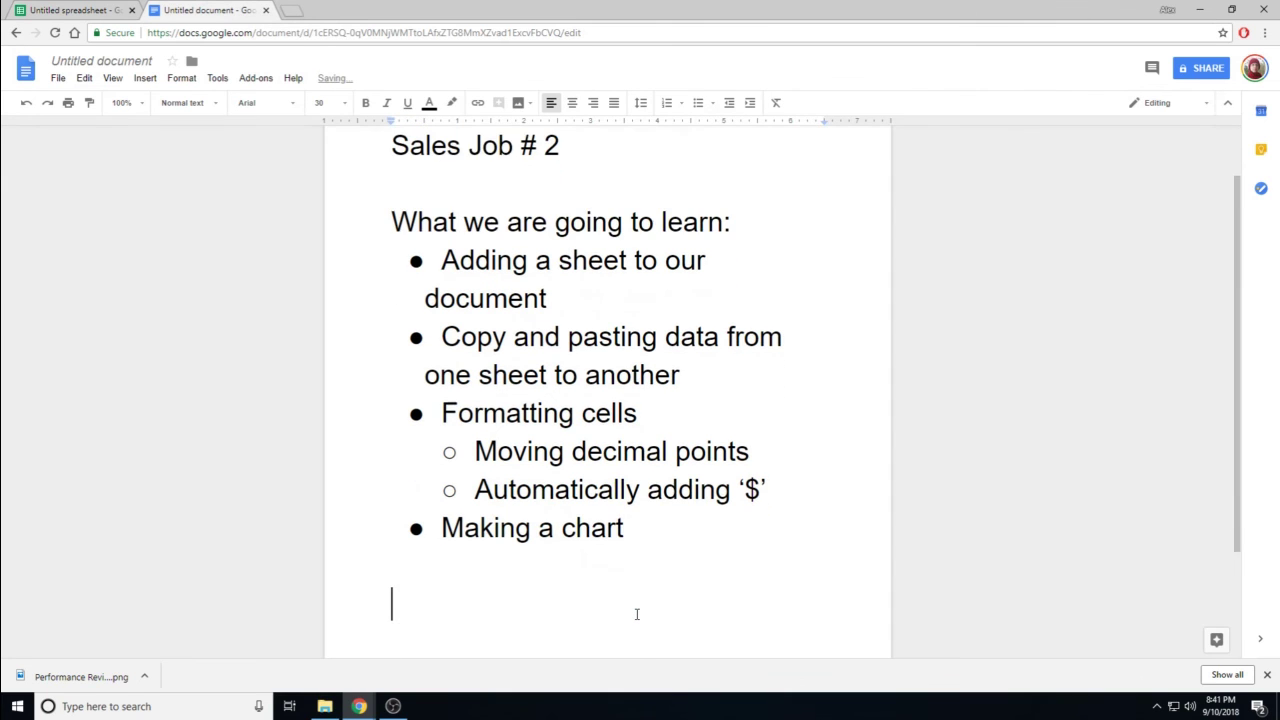
left_click(74, 79)
left_click(125, 189)
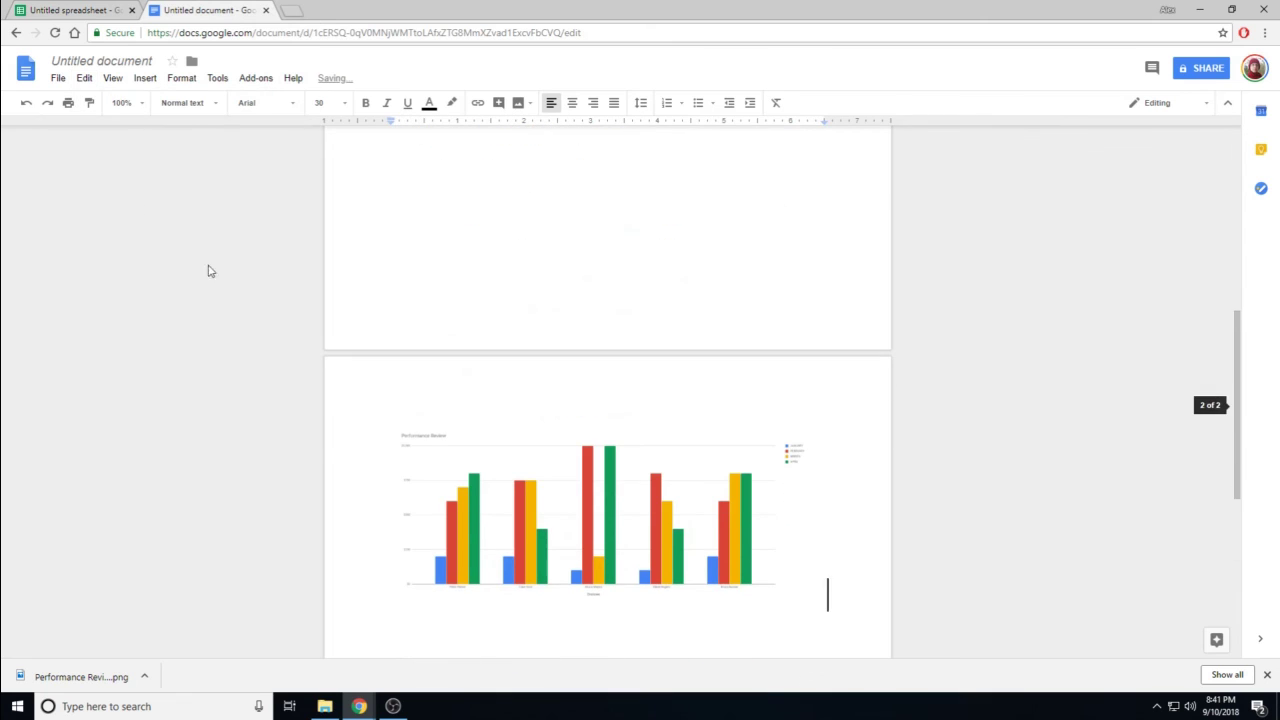